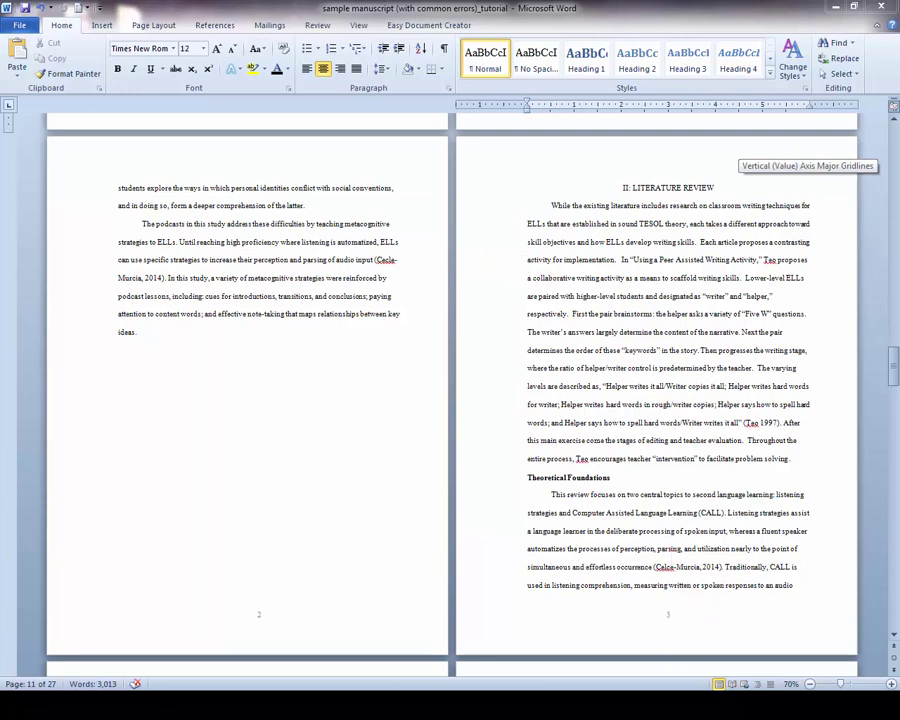
Switch to the thesis guidelines PDF in Adobe Acrobat and go to page 19.
key("alt+Tab")
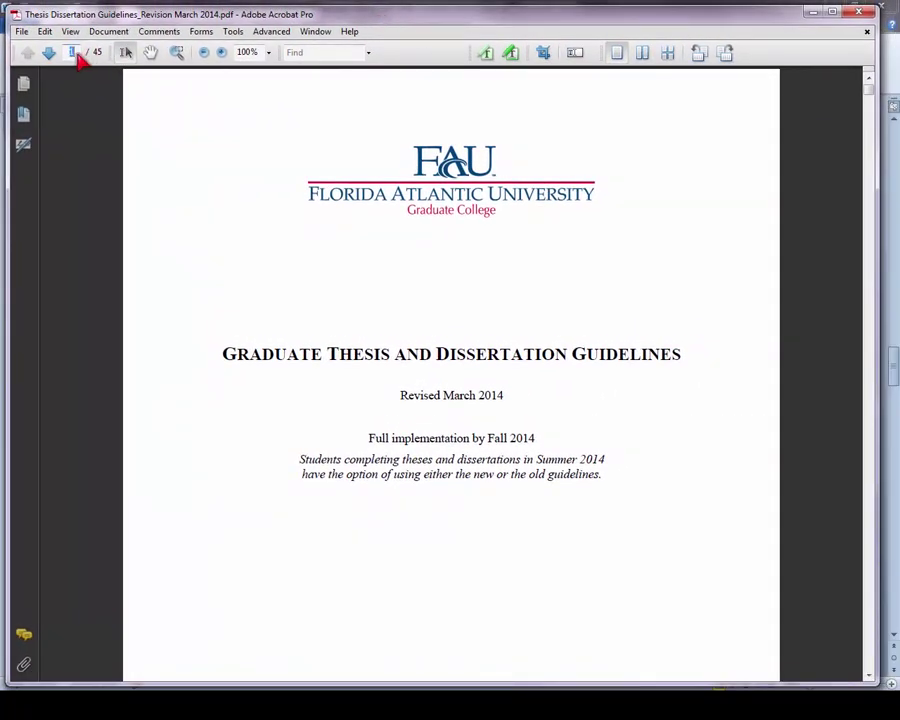
type("19")
key("Return")
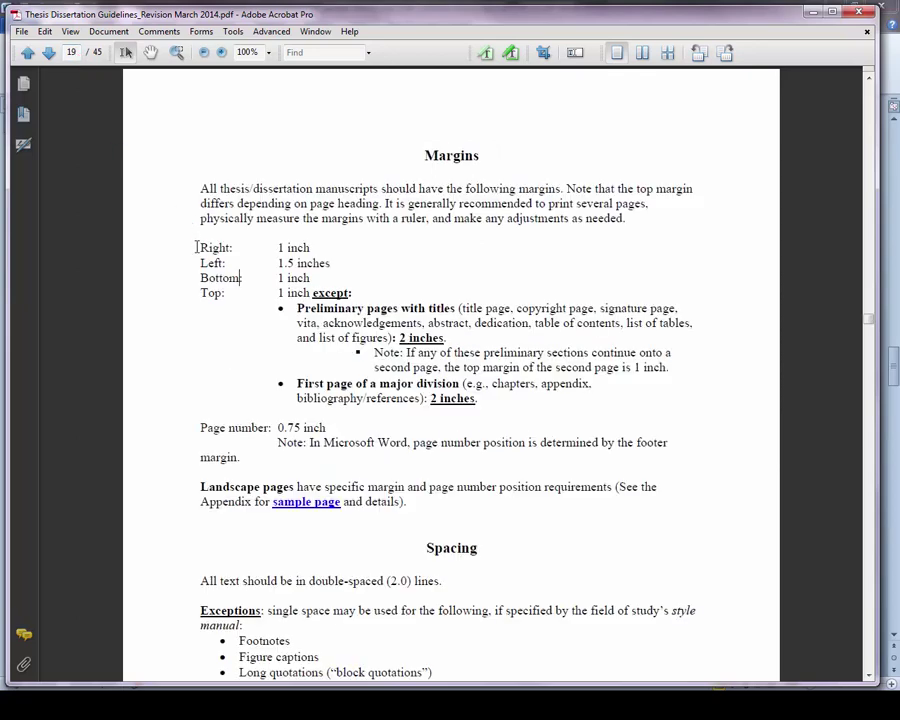
Review the Margins requirements for right, left, bottom, page number and top, including the top-margin exceptions, and return to the Word manuscript.
left_click_drag(198, 247, 297, 249)
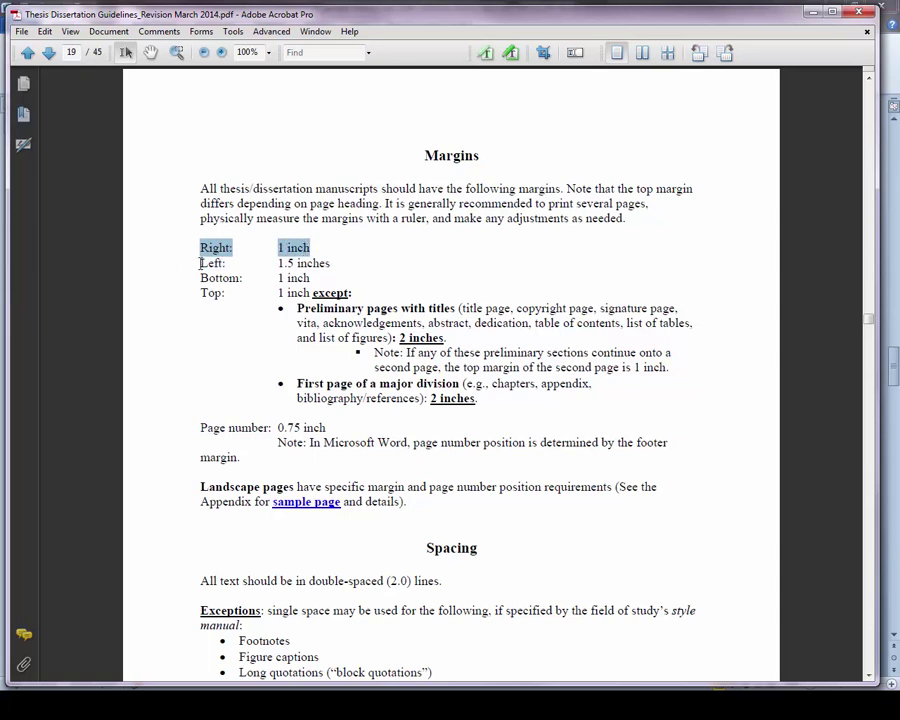
left_click_drag(199, 263, 325, 263)
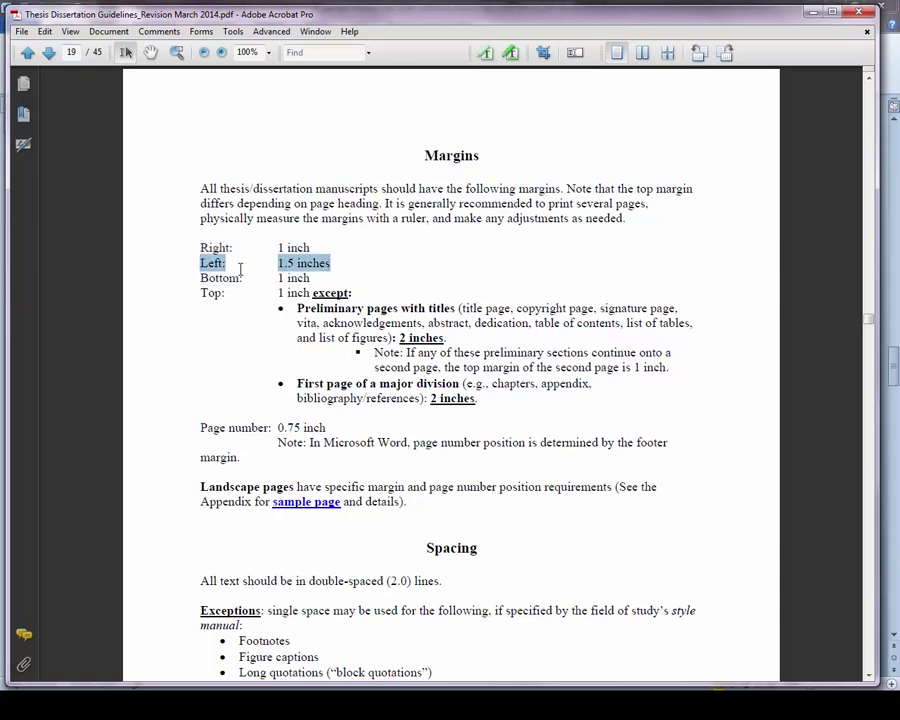
left_click_drag(197, 279, 297, 278)
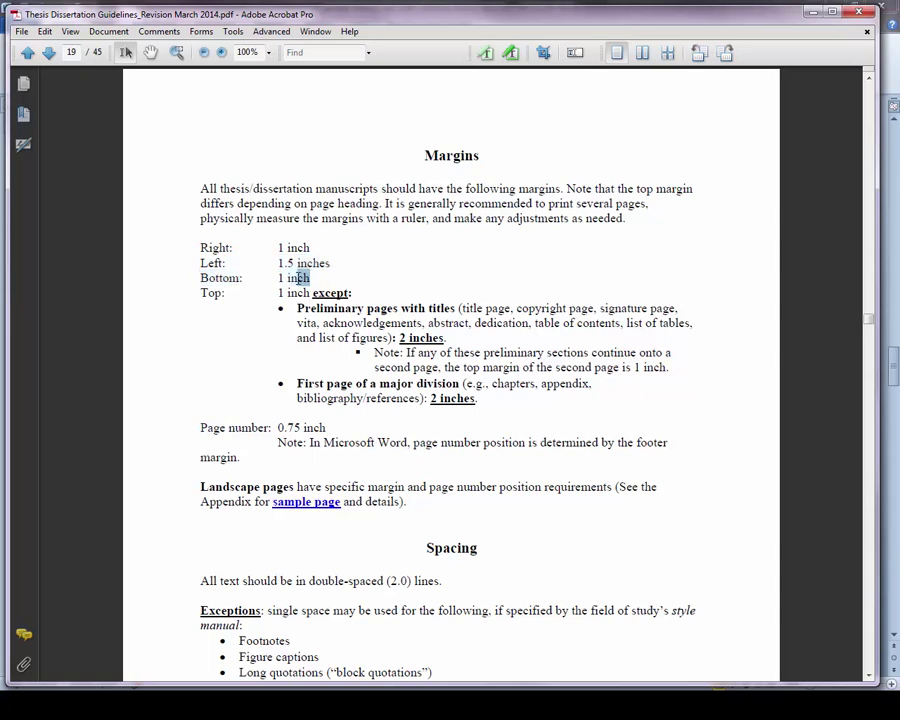
left_click_drag(199, 427, 307, 428)
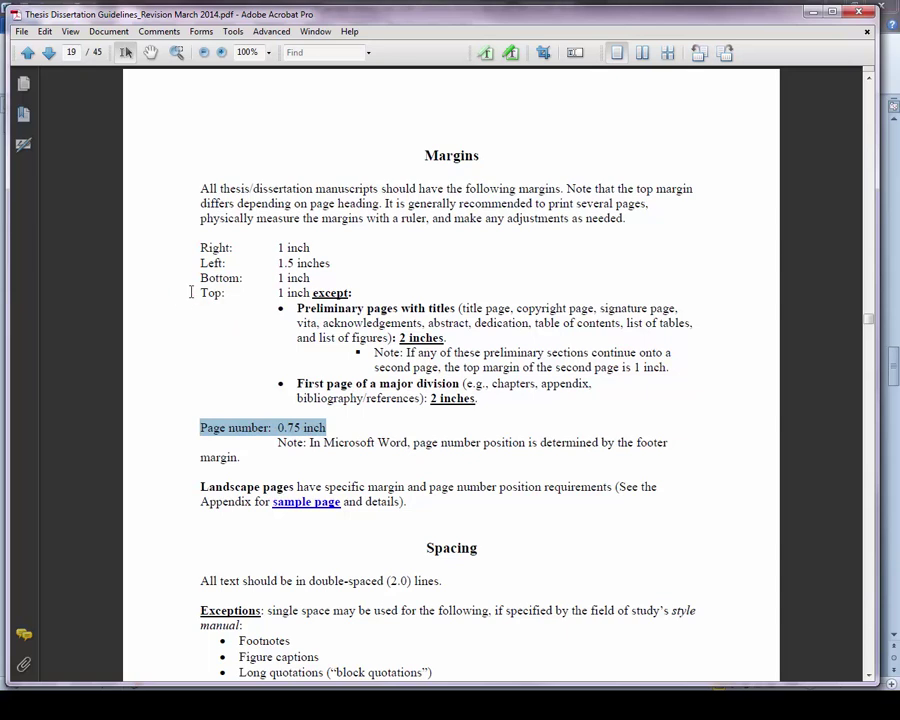
left_click_drag(202, 292, 321, 289)
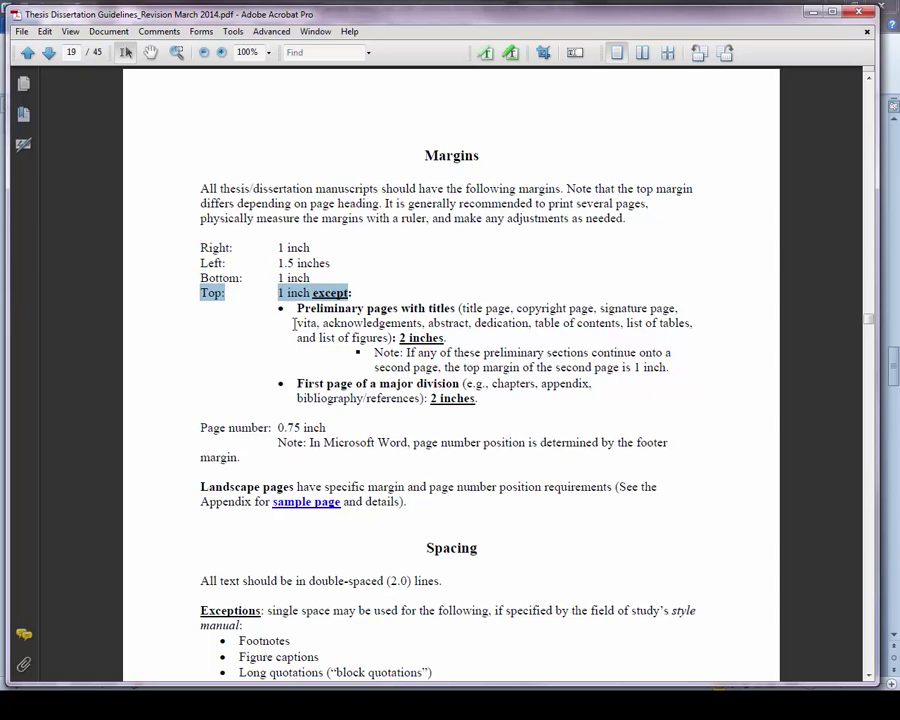
left_click_drag(295, 310, 455, 308)
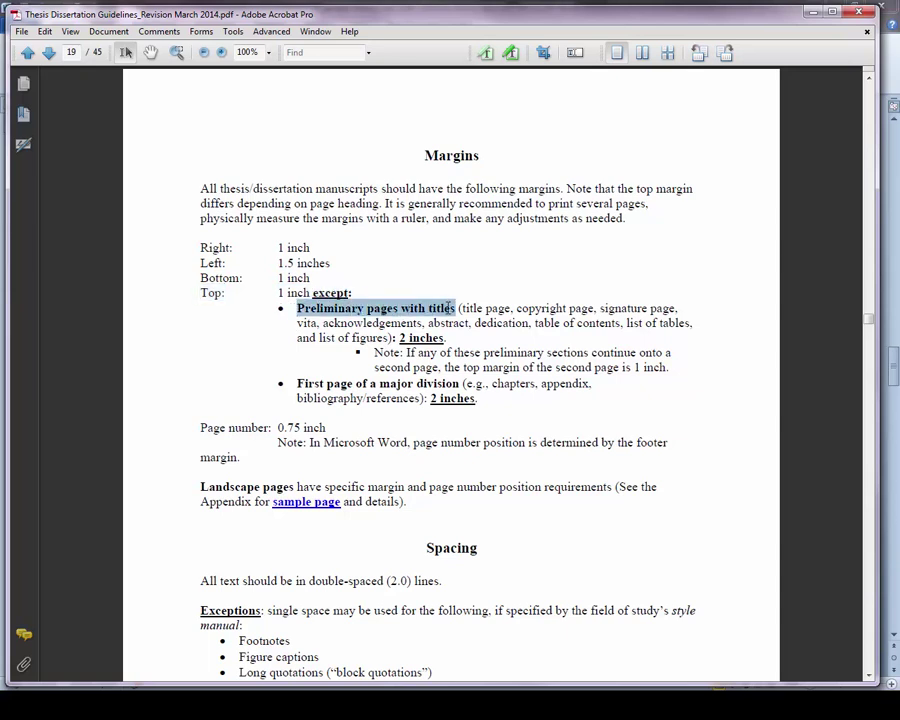
left_click_drag(298, 383, 567, 383)
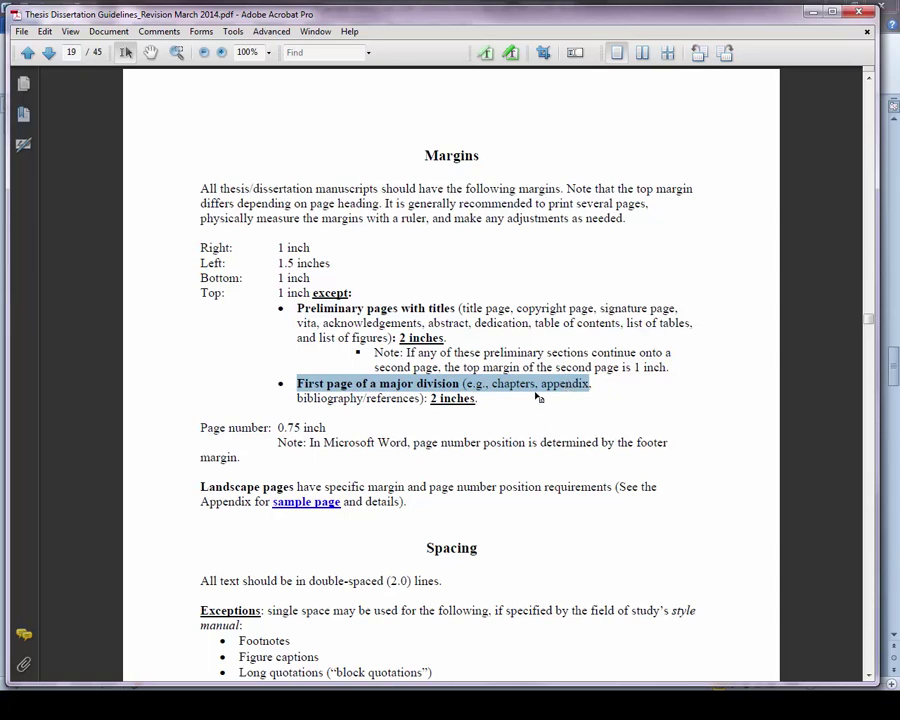
left_click_drag(428, 400, 467, 399)
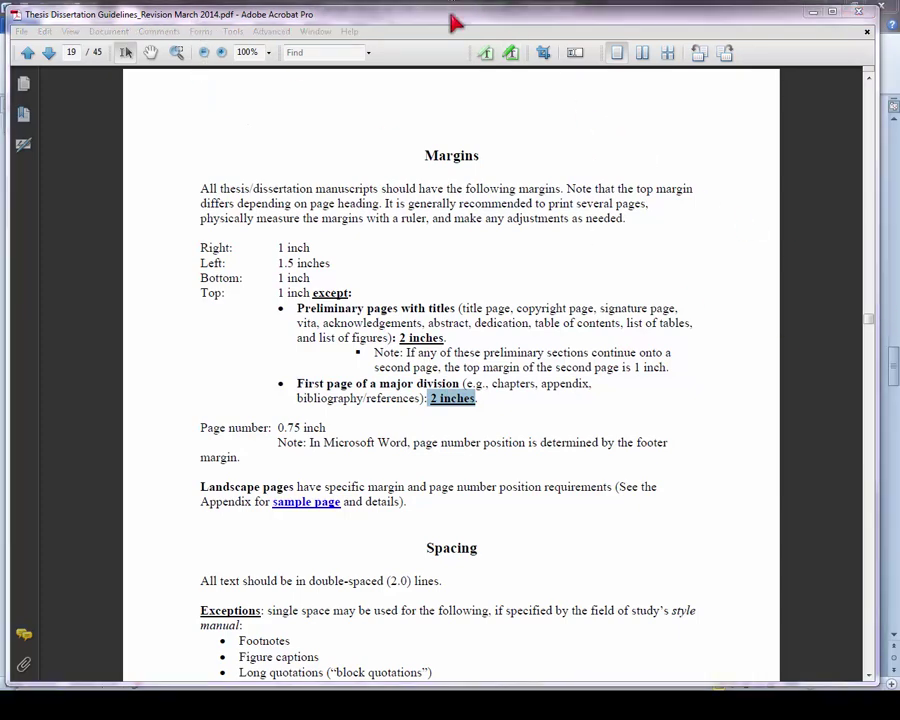
left_click_drag(454, 20, 899, 20)
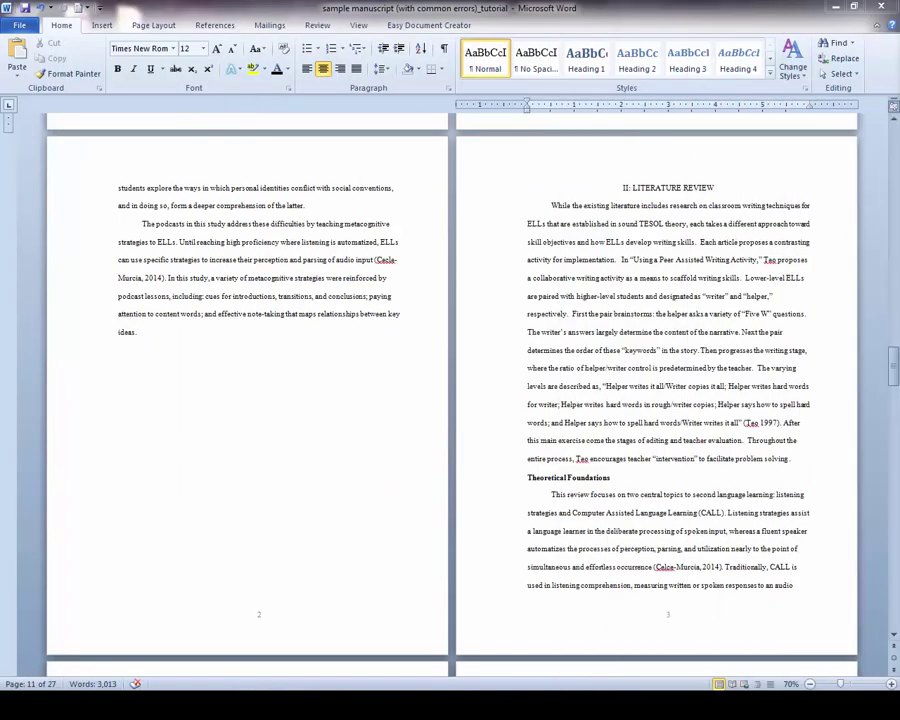
Open the custom margin settings and make them apply to the whole document.
left_click(156, 27)
left_click(116, 62)
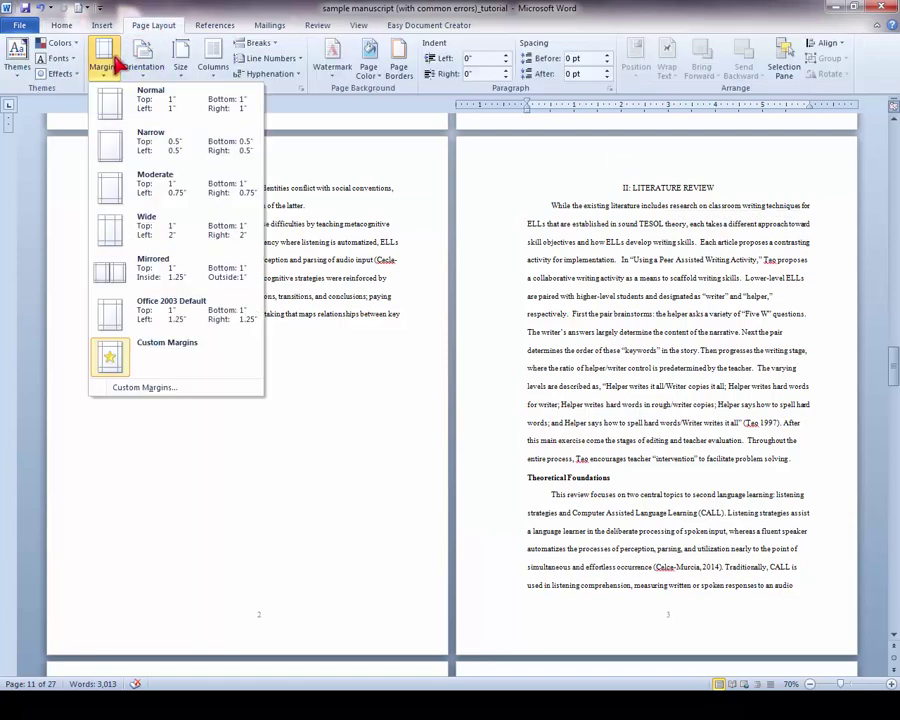
left_click(116, 392)
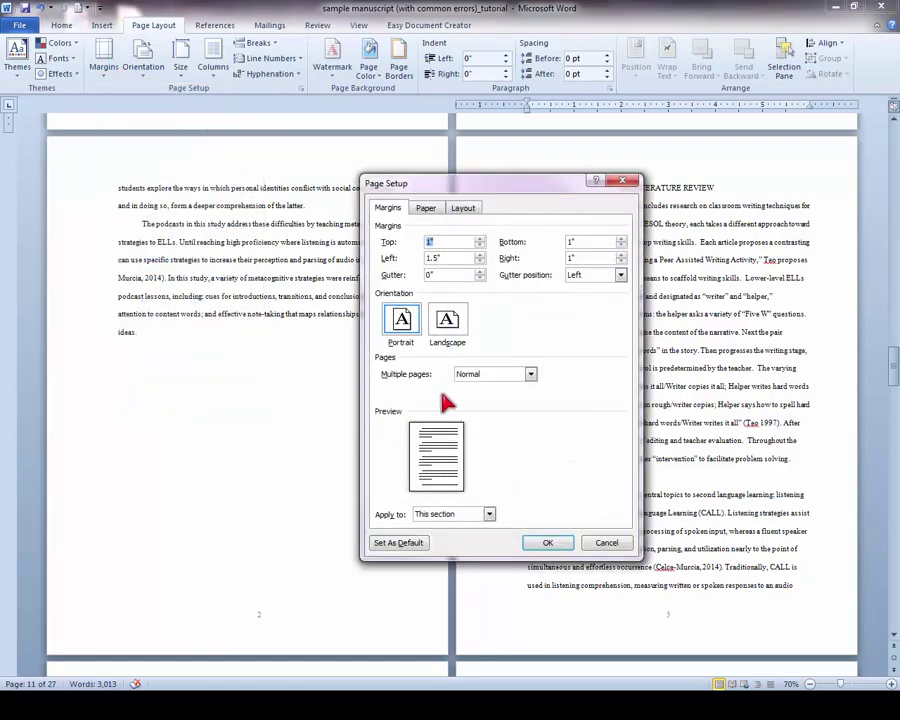
left_click(438, 245)
left_click(466, 258)
left_click(481, 262)
left_click(488, 514)
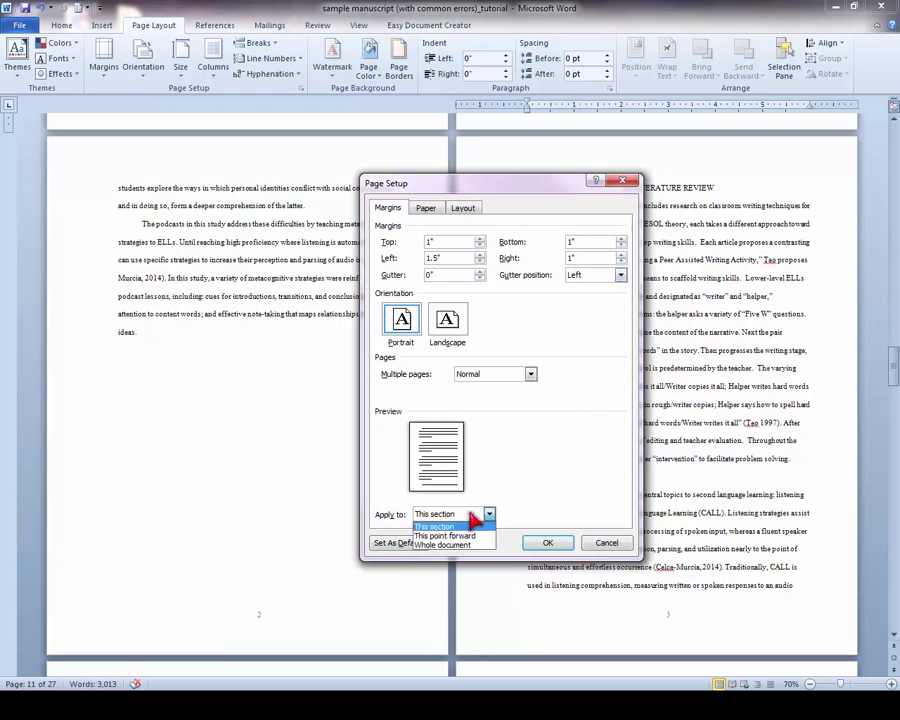
left_click(465, 545)
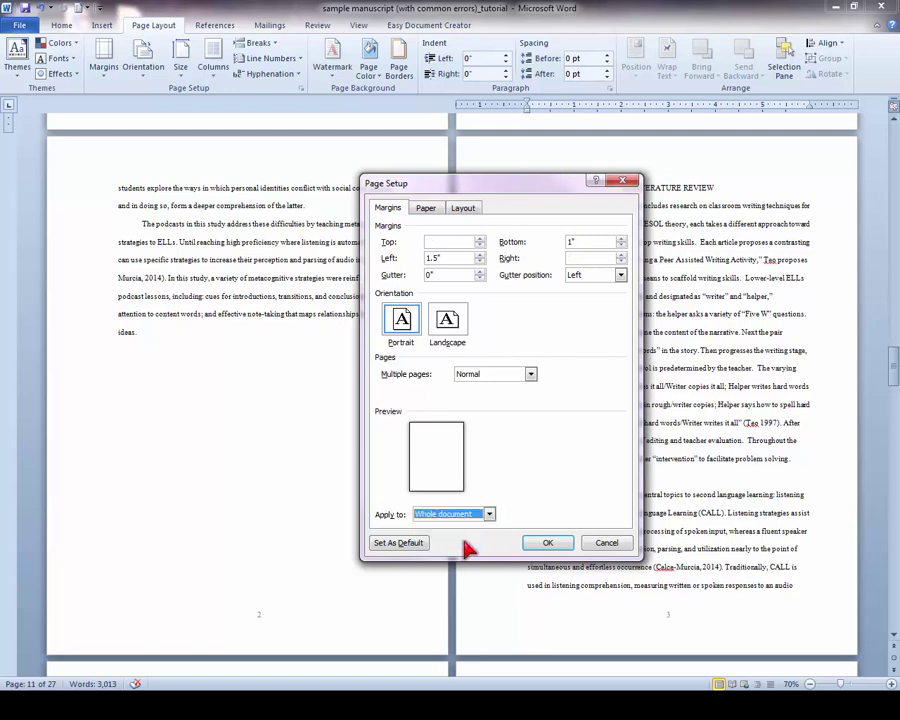
Set the footer's distance from the edge to 0.75 inch for the whole document and accept the page setup.
left_click(463, 208)
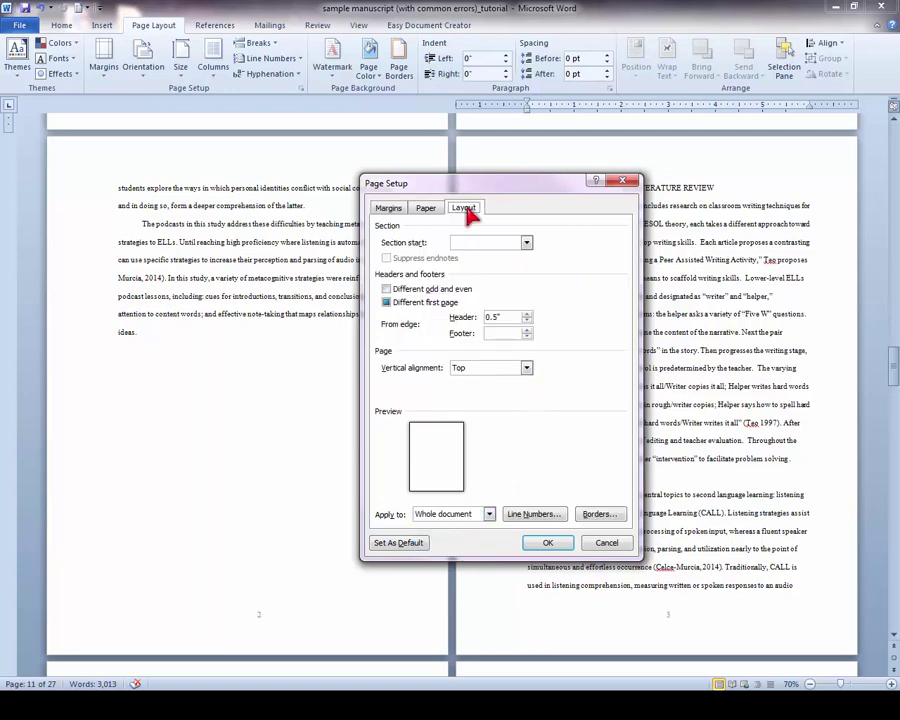
left_click(515, 334)
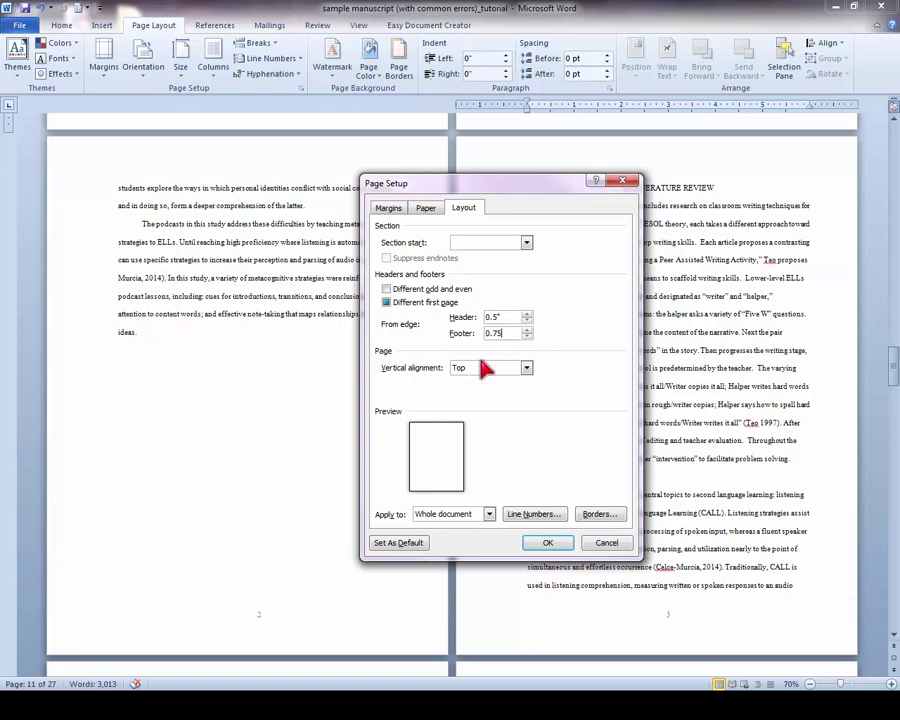
left_click(437, 519)
left_click(434, 547)
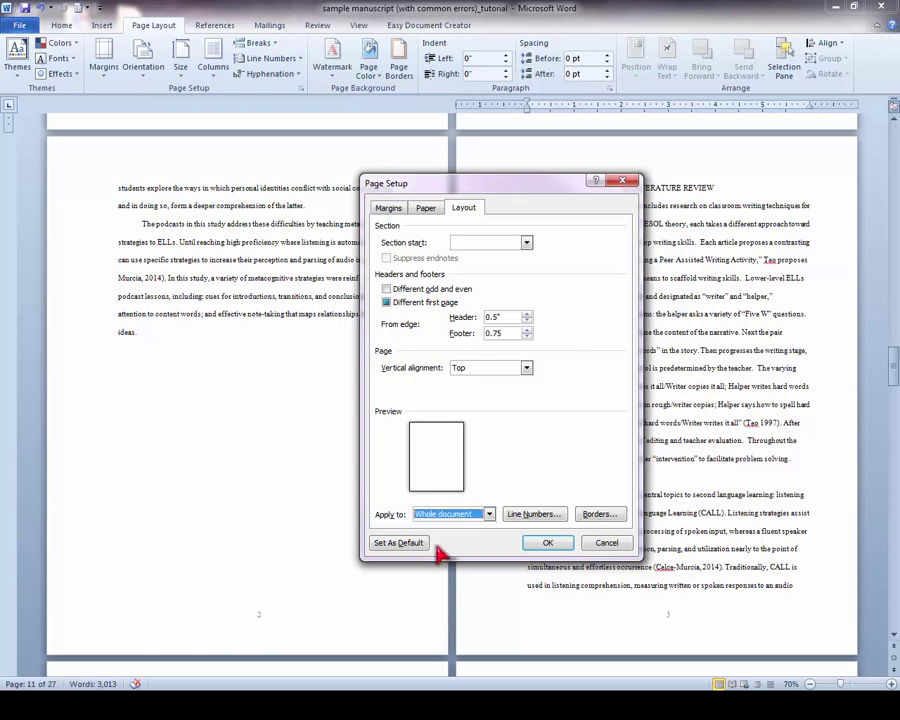
left_click(548, 542)
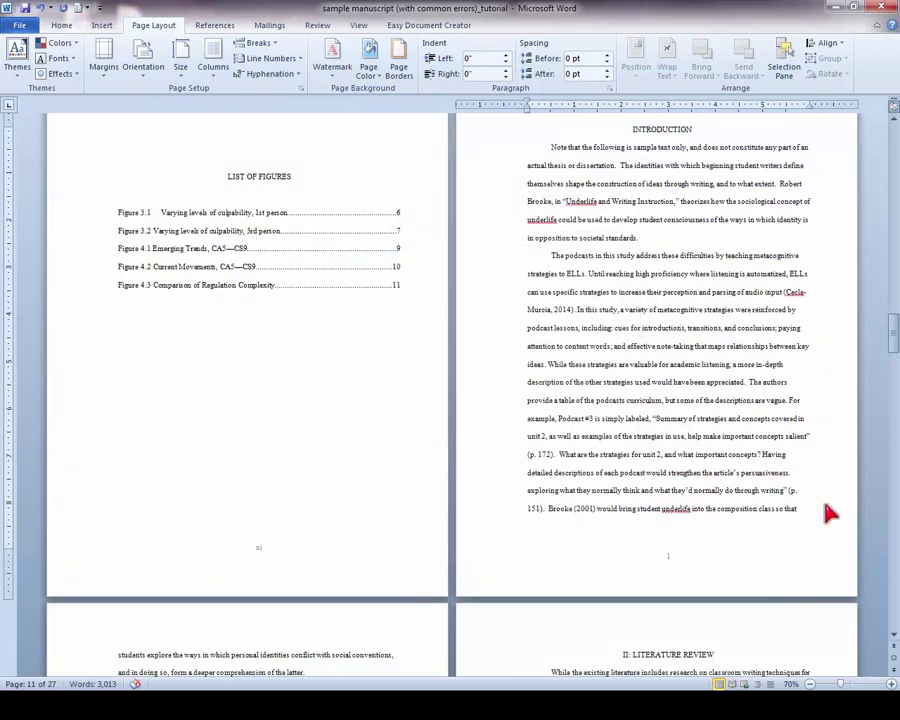
Try lowering the INTRODUCTION heading by inserting two blank lines above it, check the following pages, and undo the insertion.
scroll(830, 513, "up", 2)
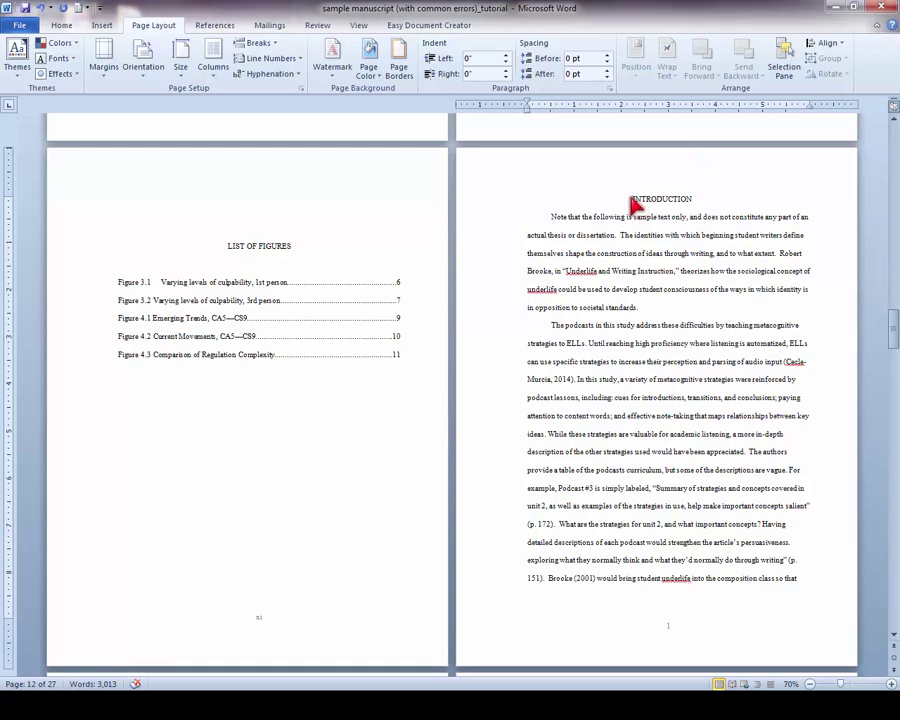
key("Return")
key("Return")
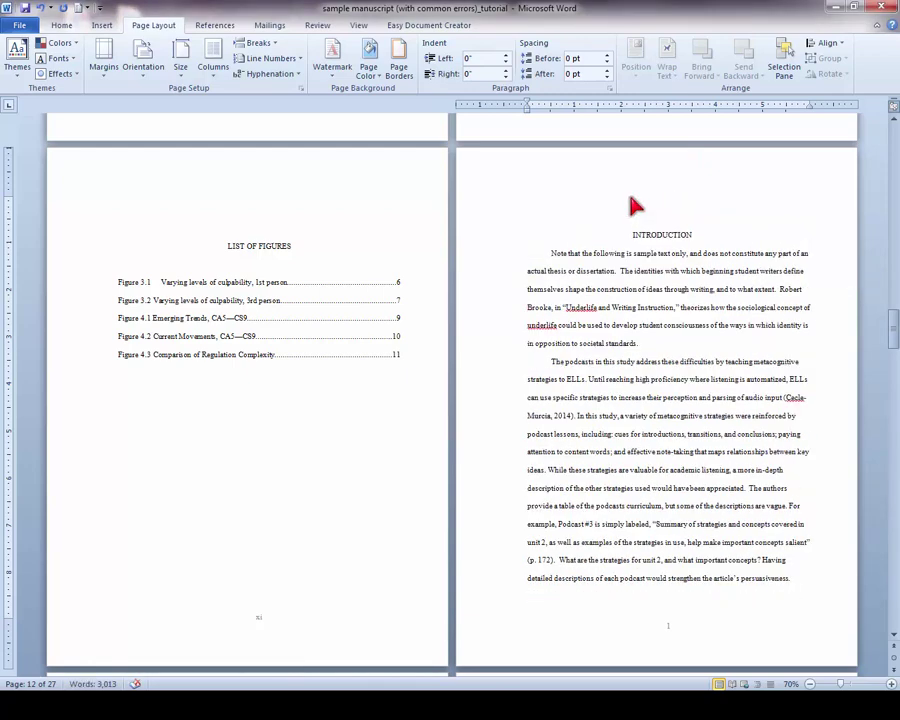
scroll(636, 205, "down", 1)
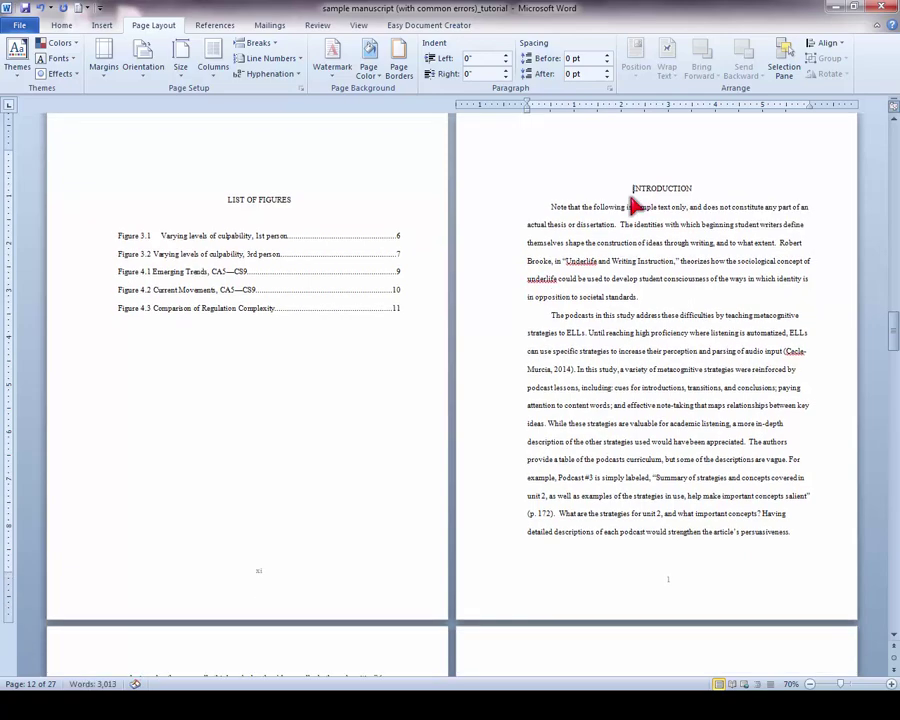
scroll(636, 205, "down", 4)
scroll(632, 280, "down", 3)
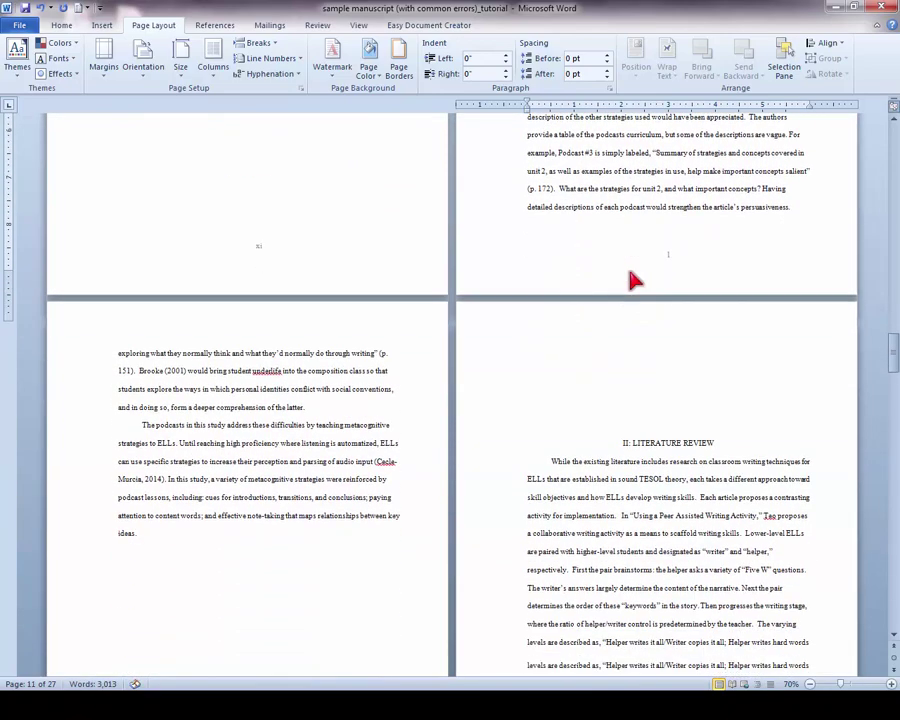
scroll(632, 280, "down", 1)
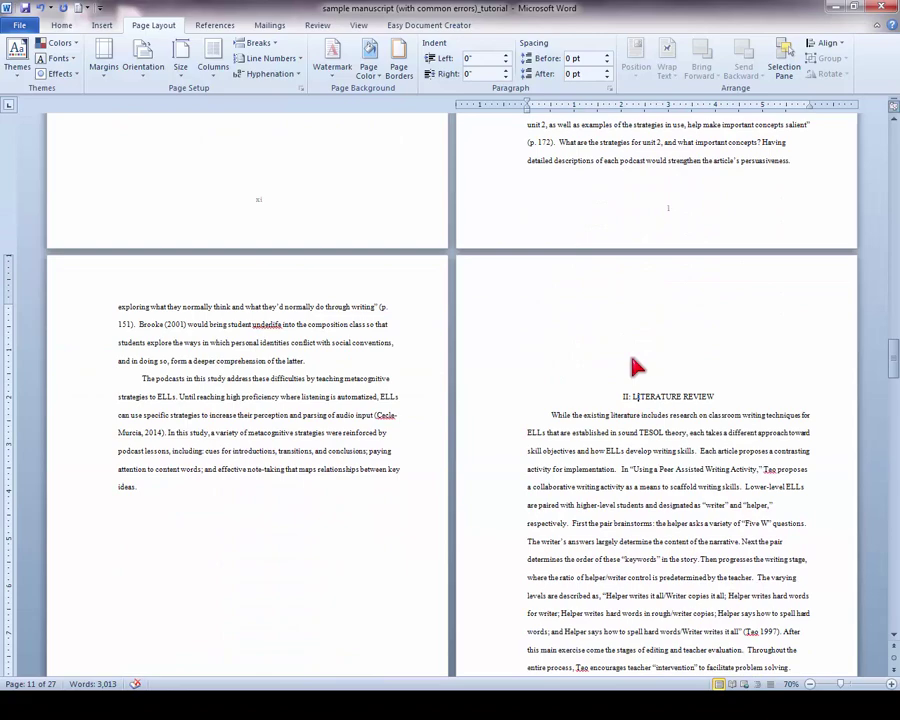
left_click(633, 398)
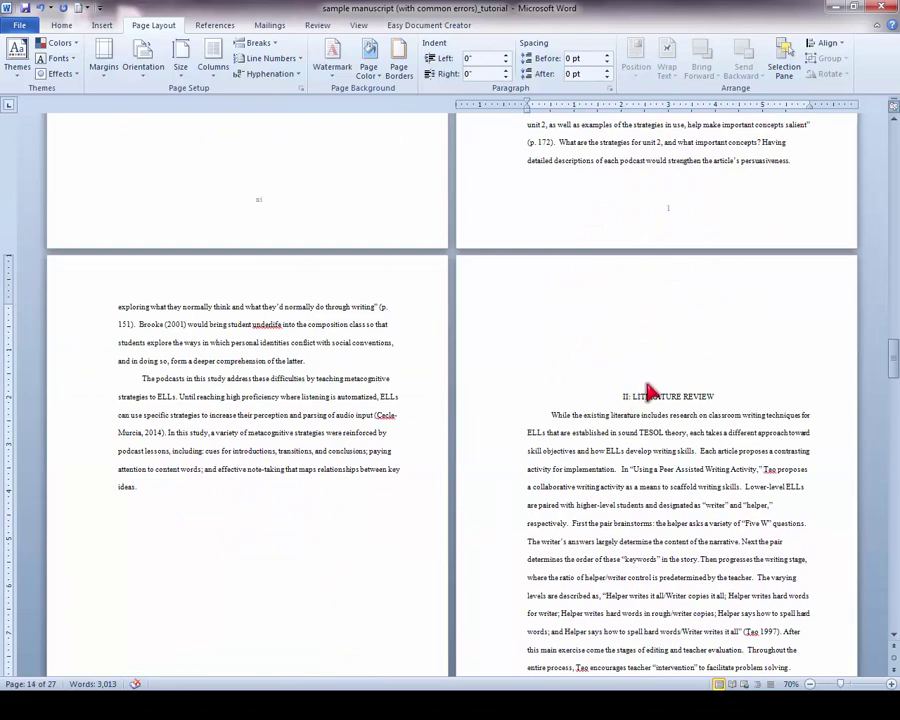
scroll(650, 356, "up", 4)
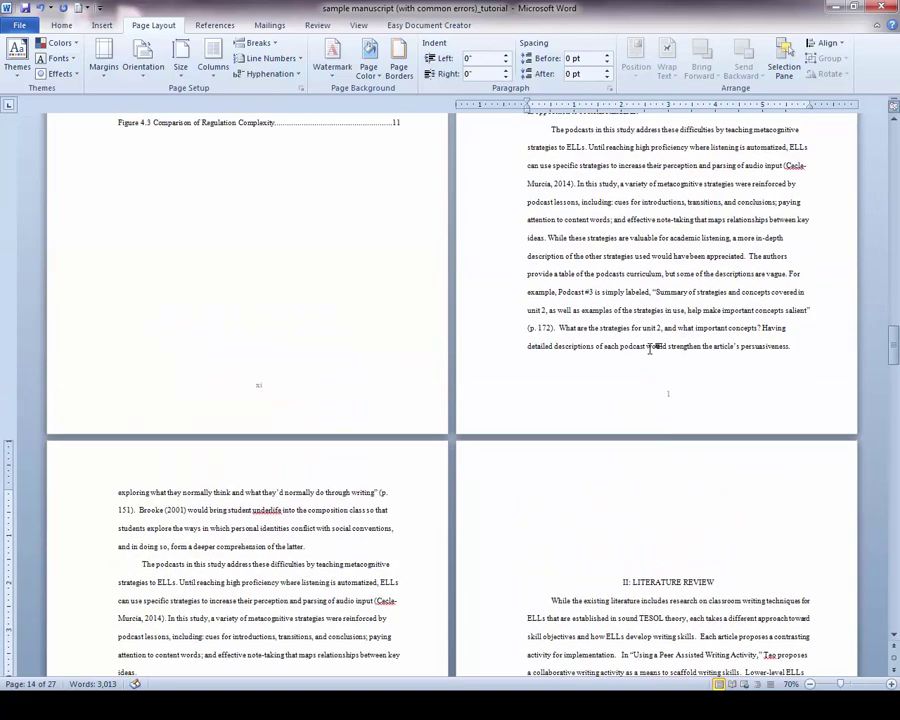
scroll(650, 347, "up", 3)
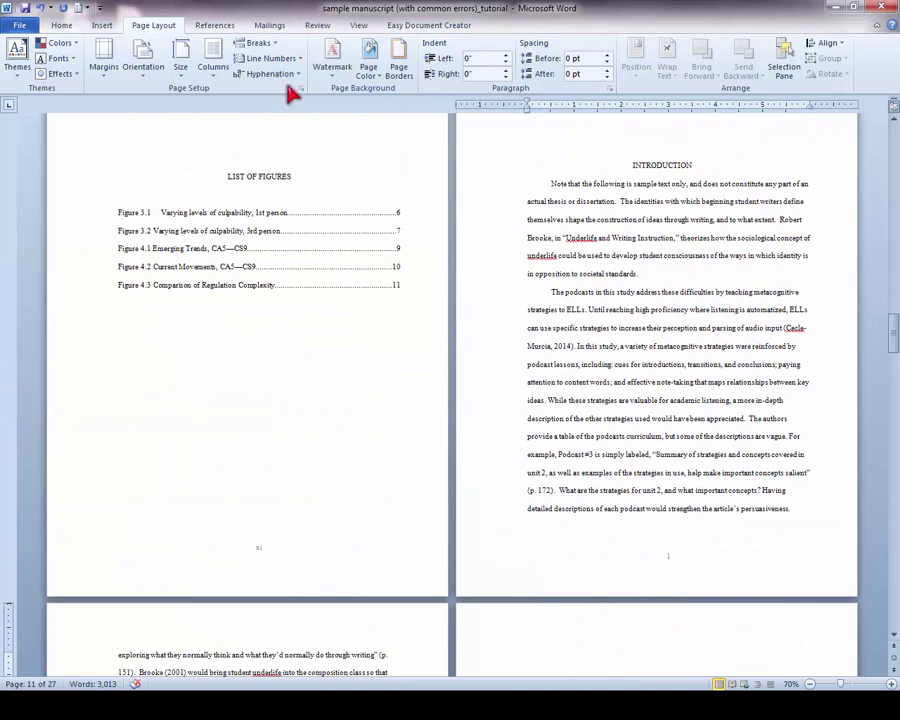
left_click(40, 7)
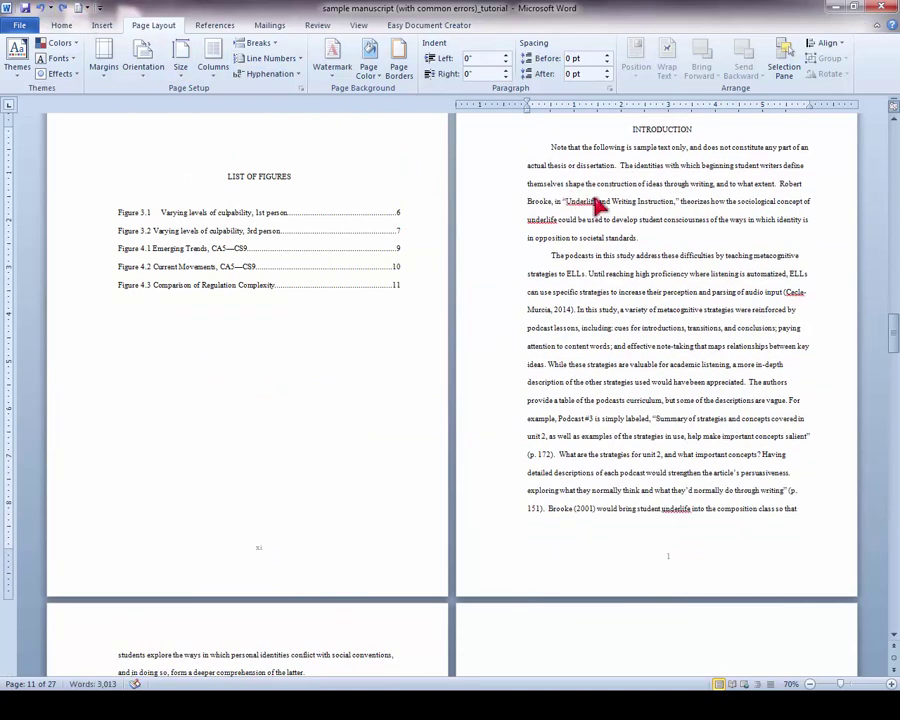
Set the top margin to 2 inches for the section containing the INTRODUCTION page and check the following page.
scroll(598, 204, "up", 2)
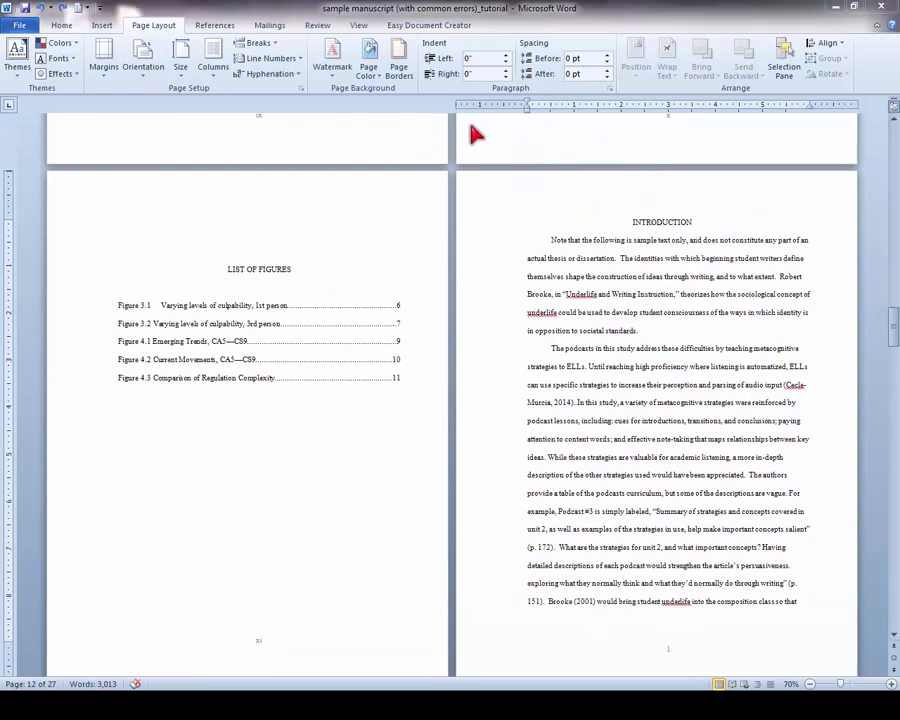
left_click(104, 67)
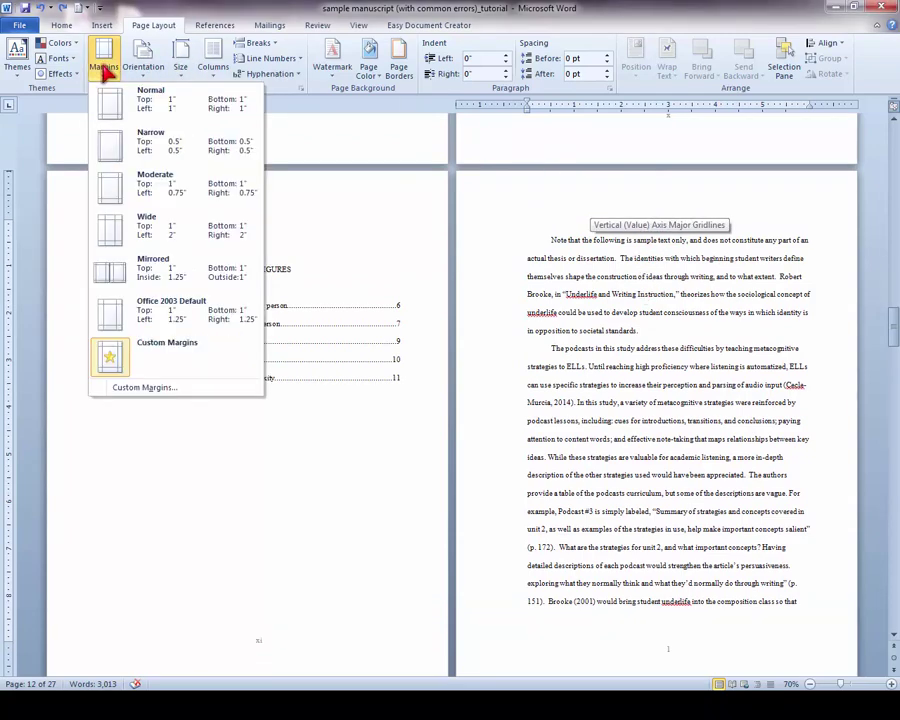
left_click(146, 387)
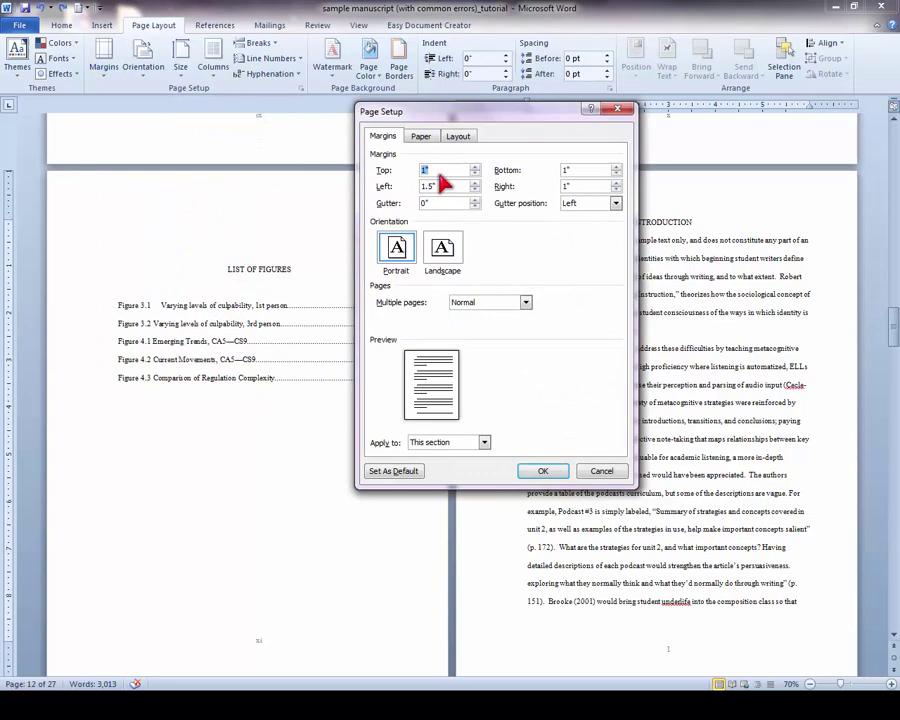
type("2")
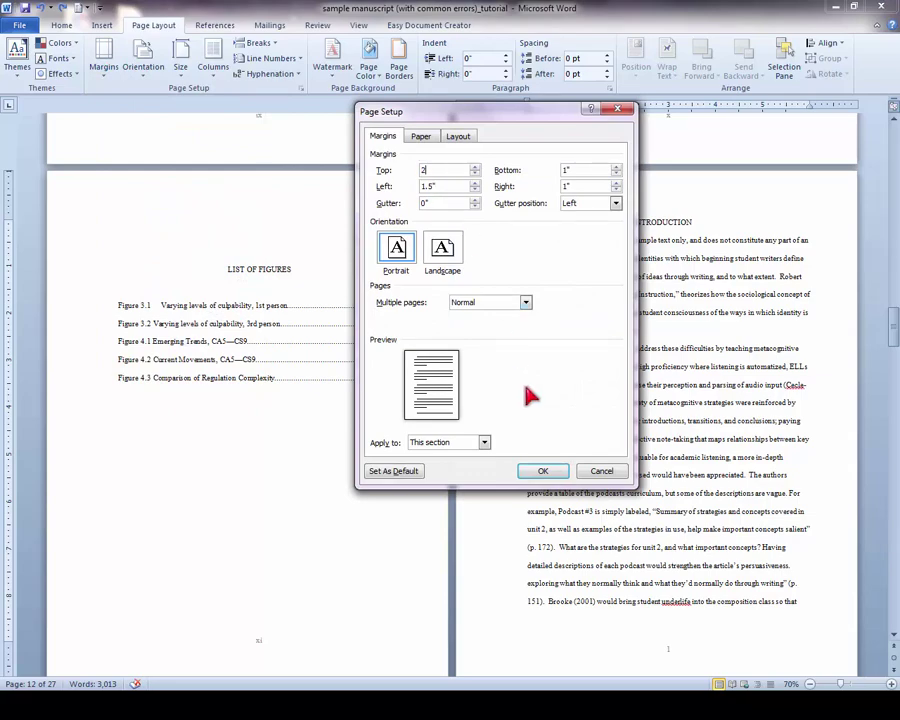
left_click(541, 472)
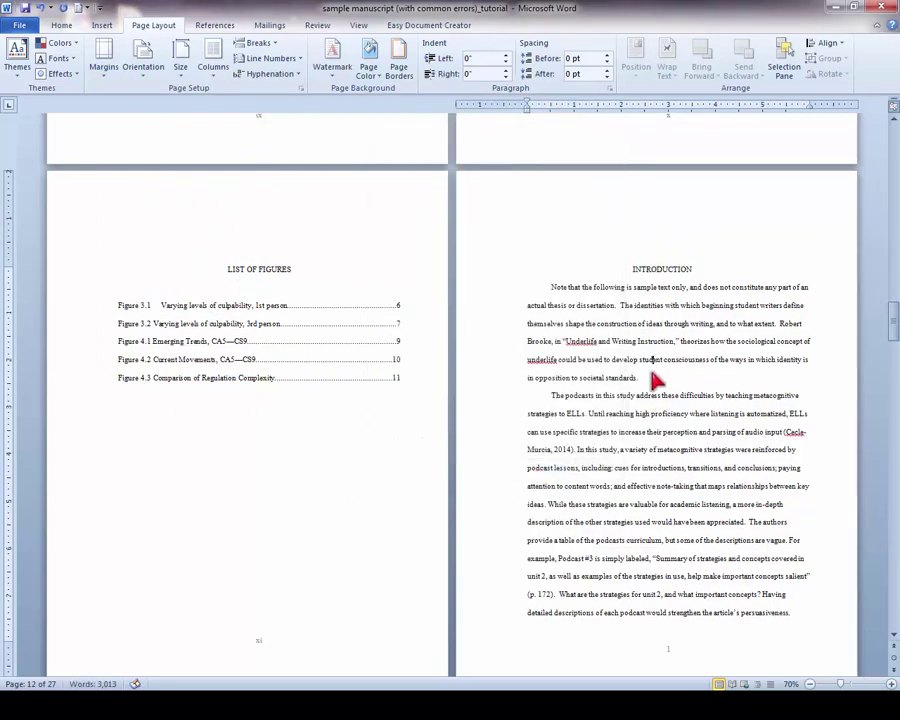
scroll(650, 377, "down", 6)
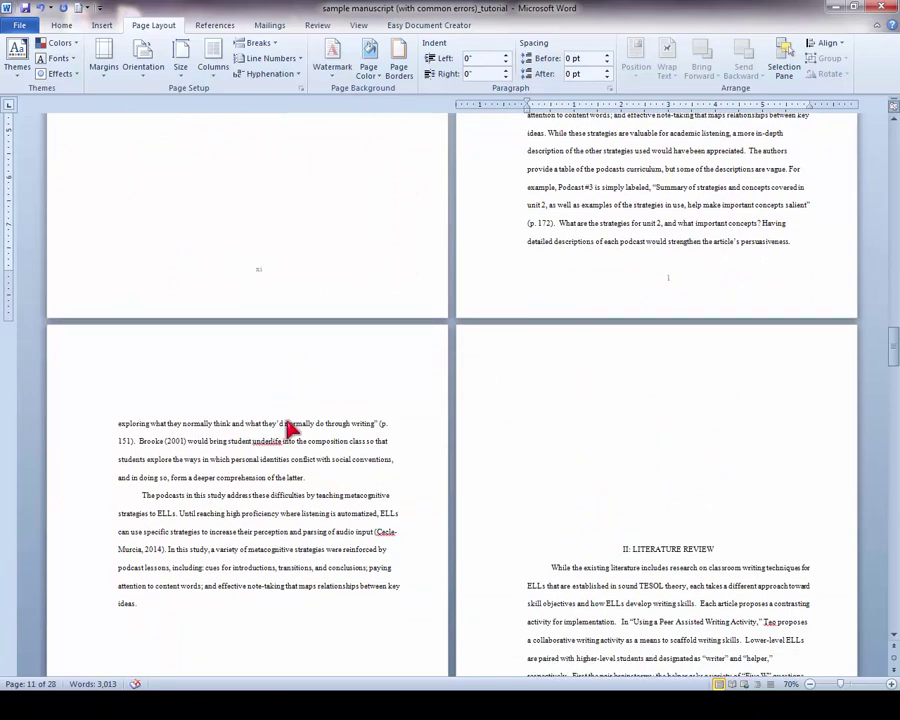
scroll(599, 400, "up", 3)
scroll(599, 400, "up", 3)
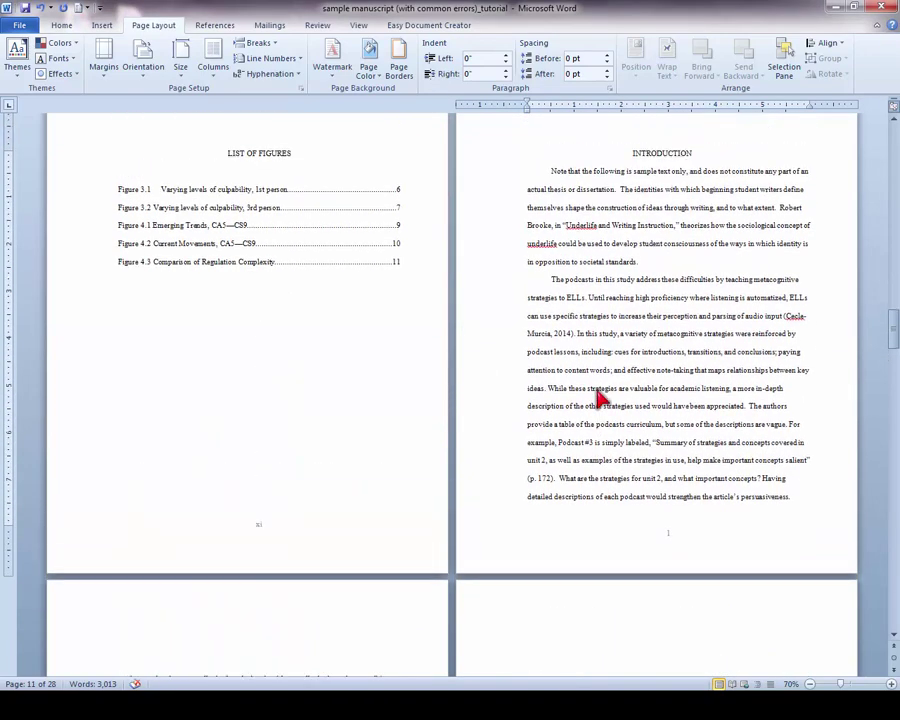
Check the pages after INTRODUCTION and undo the last top margin change.
scroll(599, 398, "up", 1)
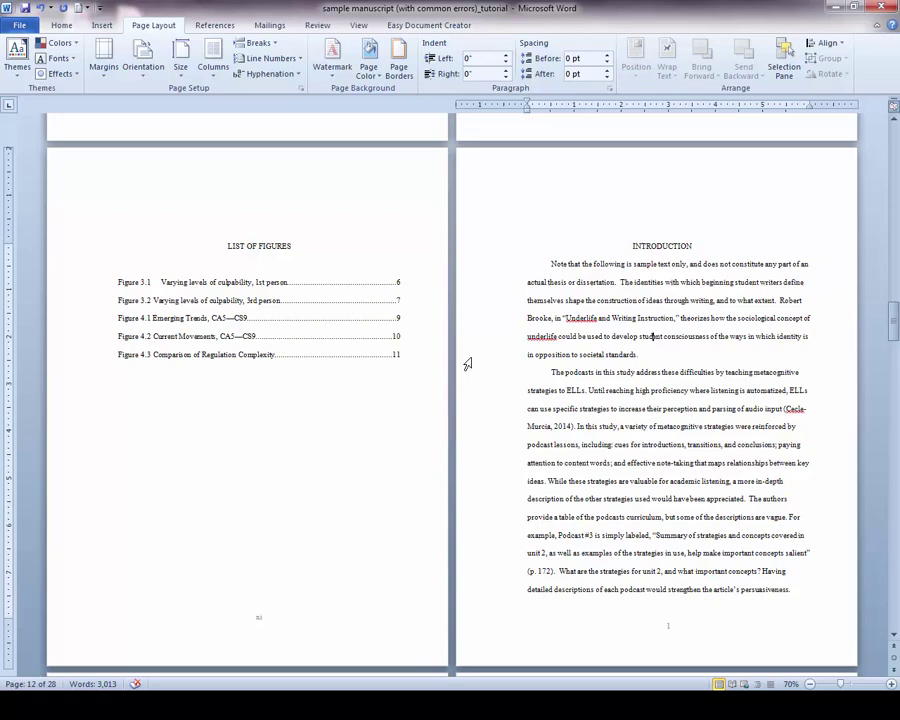
scroll(458, 366, "down", 6)
scroll(354, 440, "up", 7)
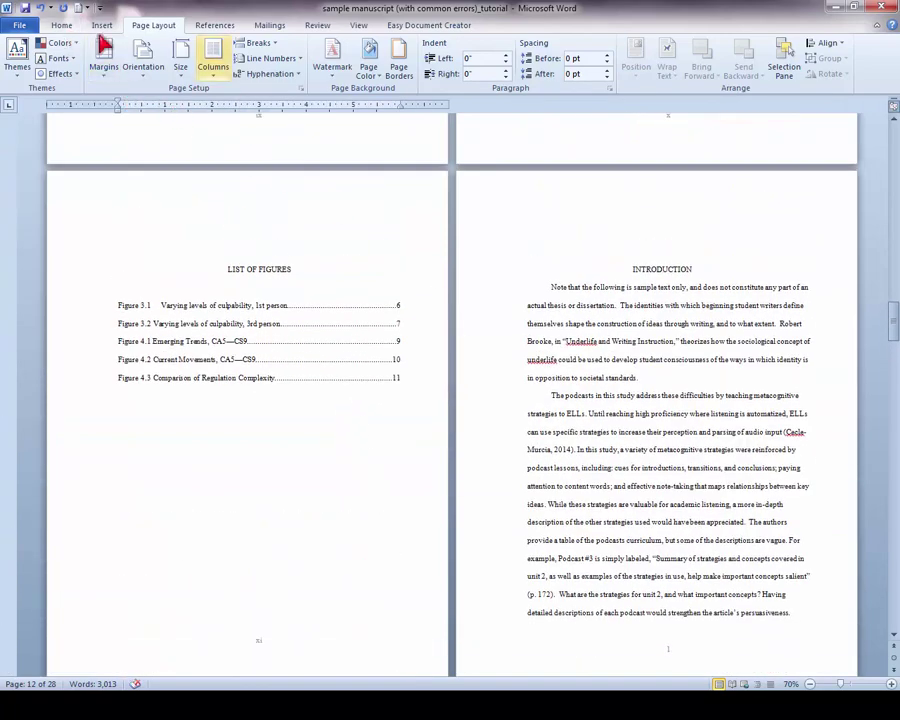
left_click(41, 8)
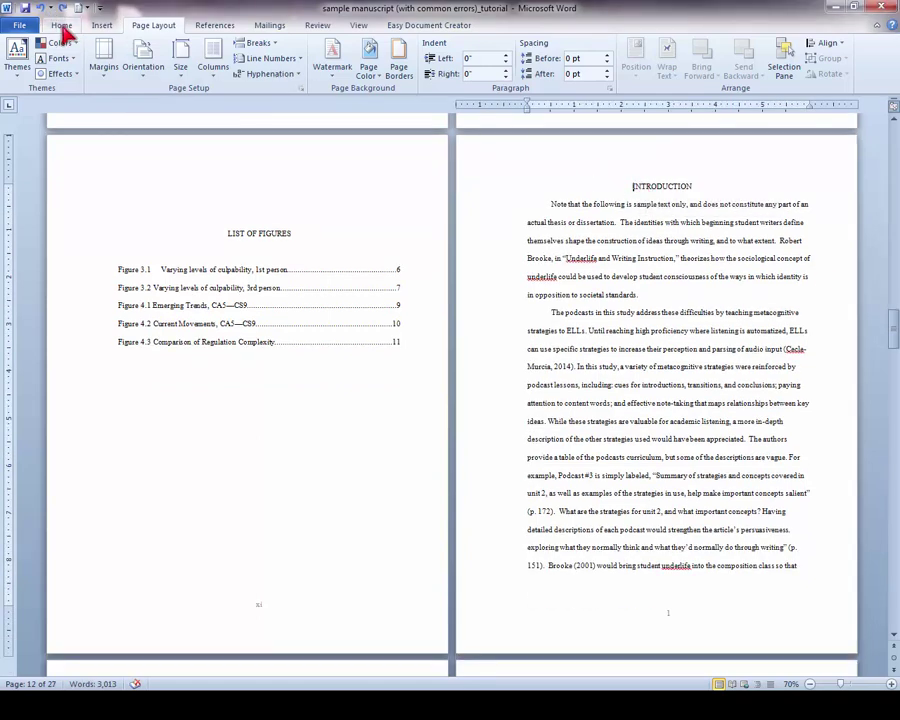
Show the paragraph marks and other hidden formatting symbols in the manuscript.
left_click(62, 26)
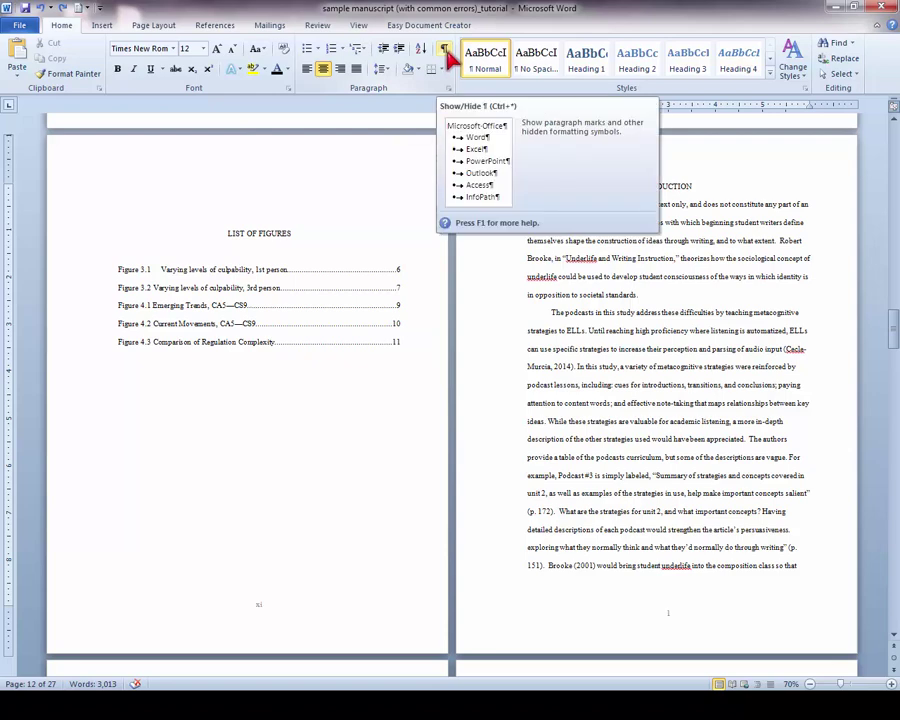
left_click(448, 55)
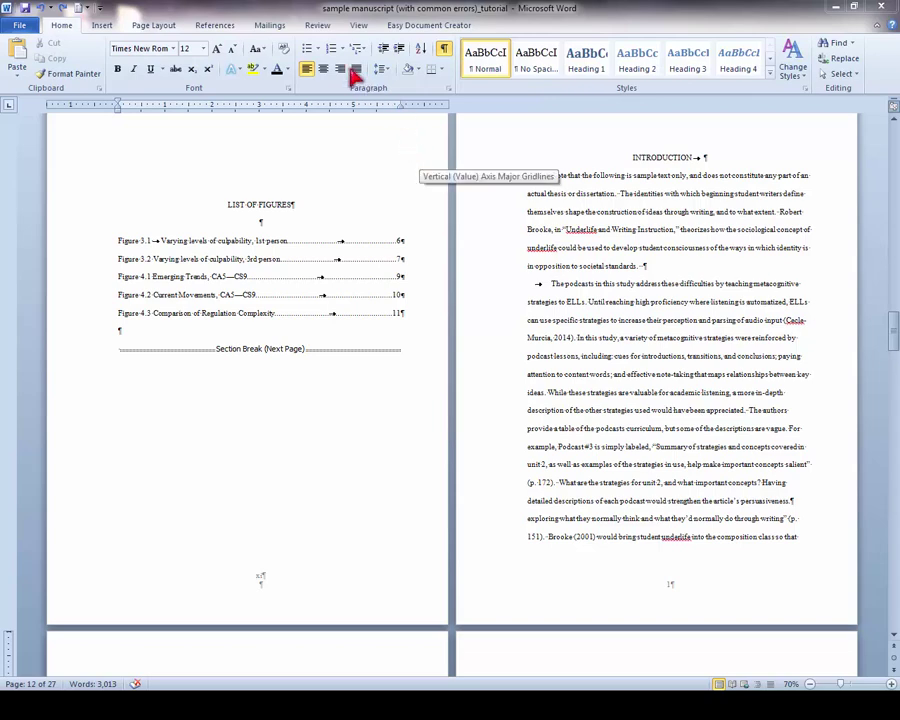
left_click(152, 26)
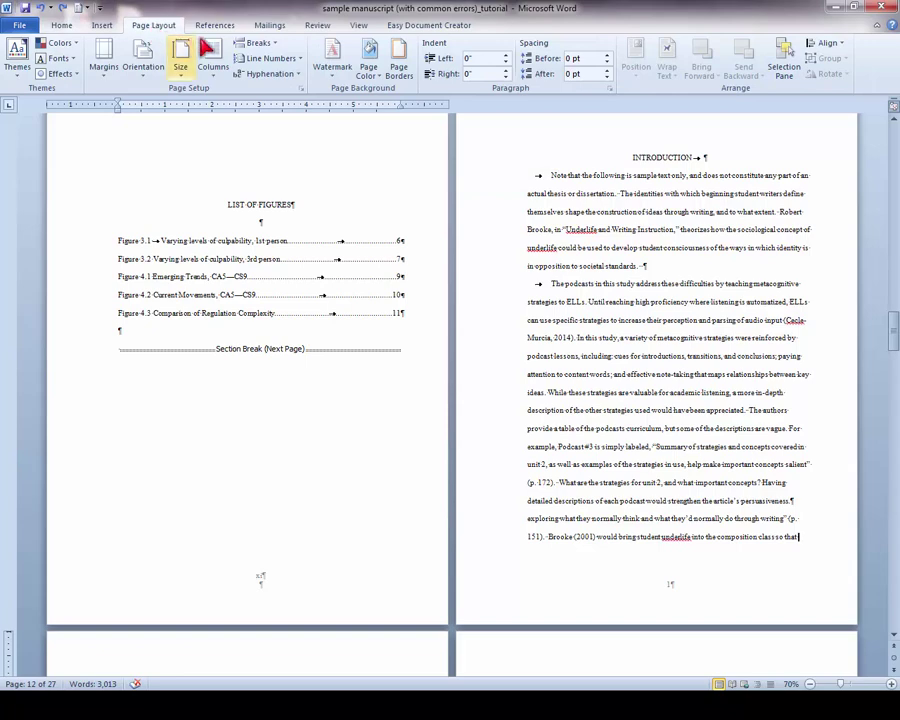
left_click(262, 44)
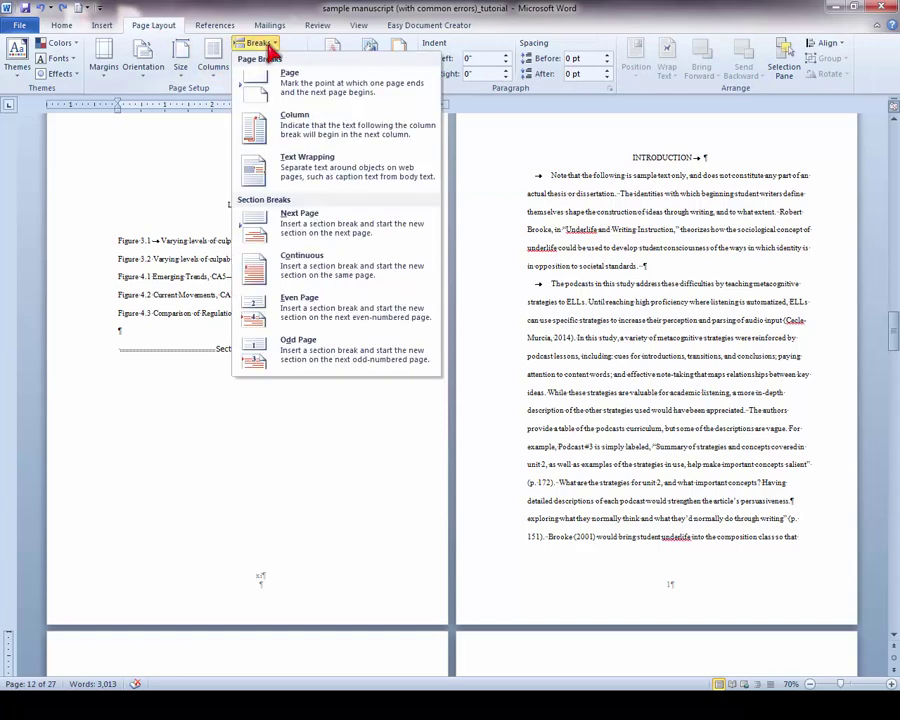
left_click(342, 235)
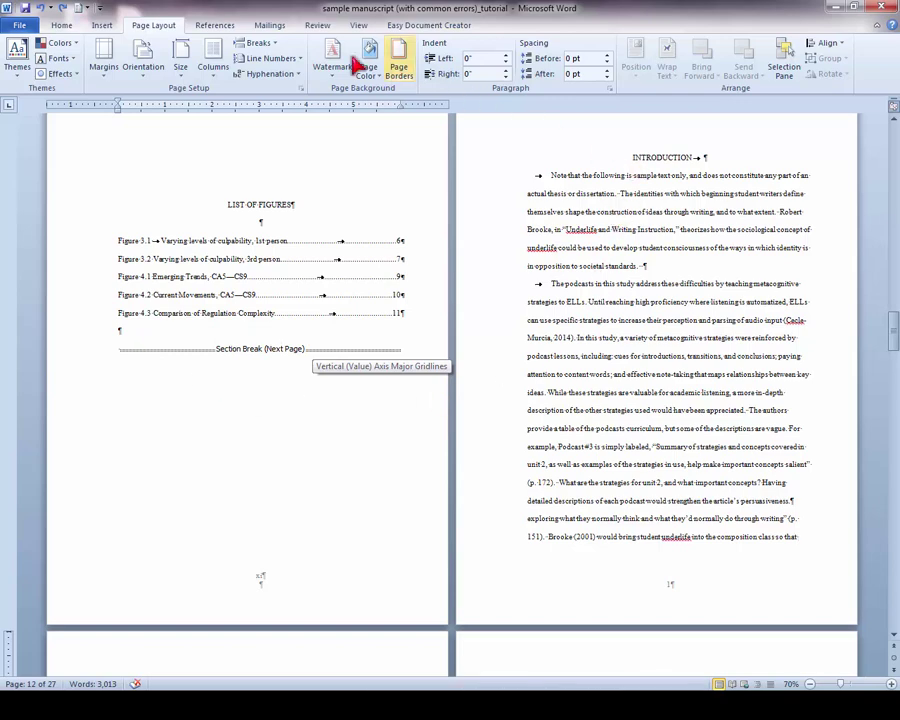
left_click(266, 44)
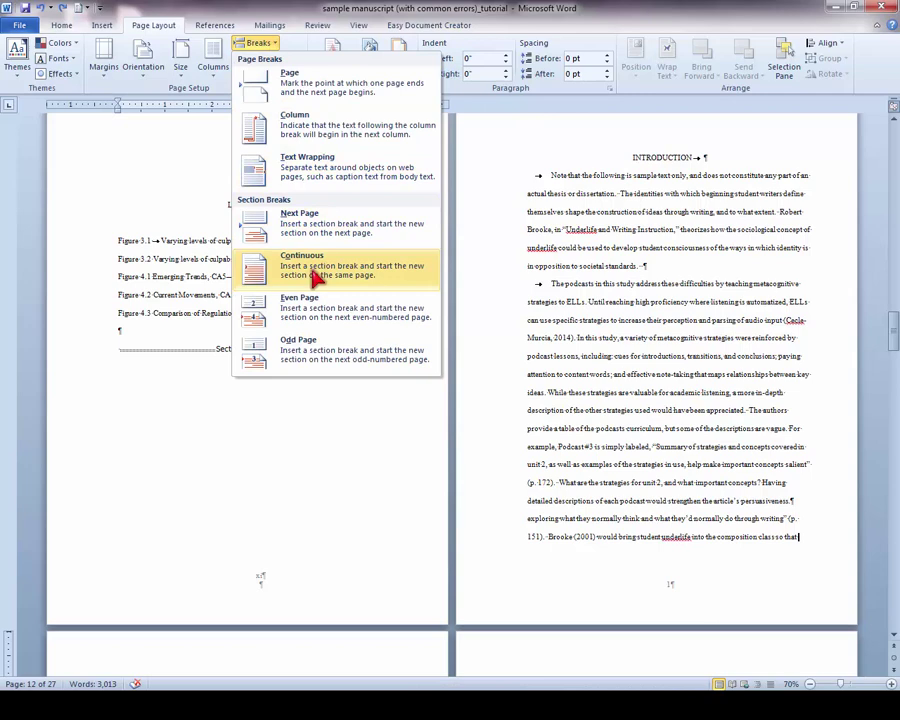
left_click(663, 285)
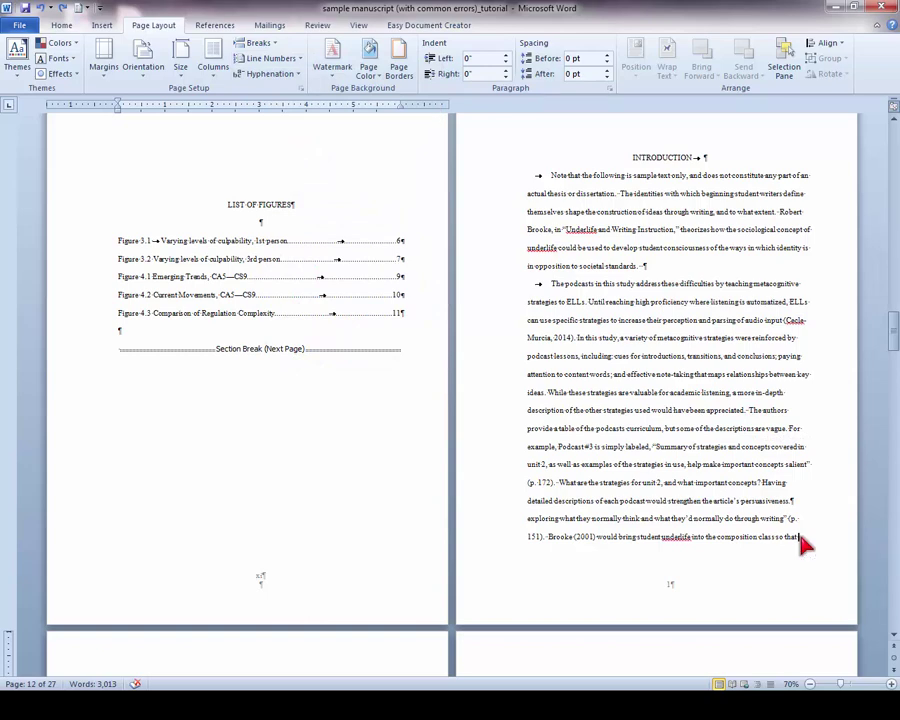
Insert a continuous section break directly after the INTRODUCTION heading text.
left_click(703, 266)
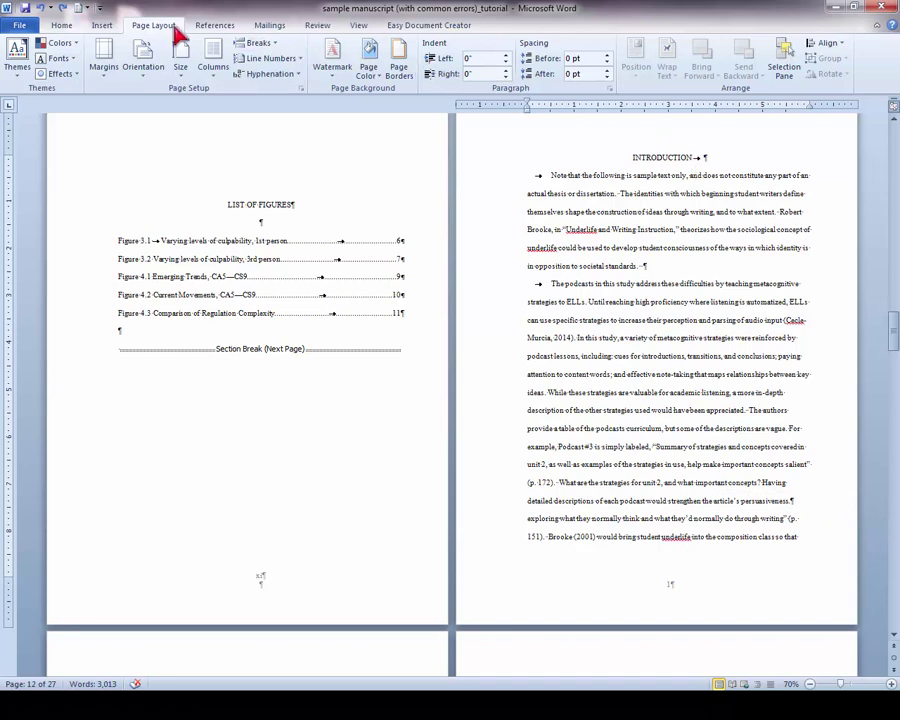
left_click(266, 44)
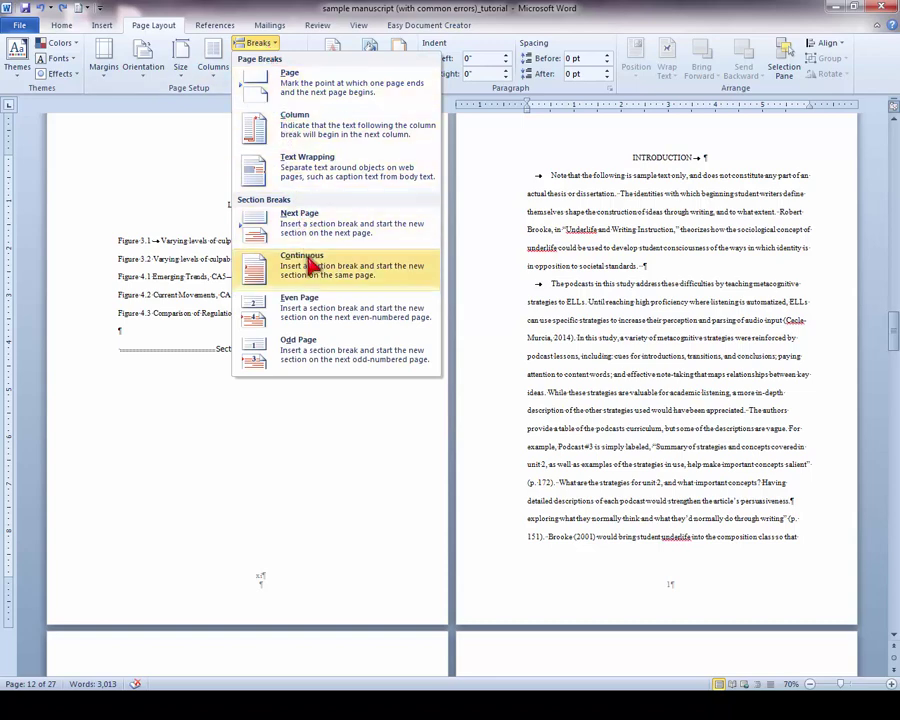
left_click(341, 283)
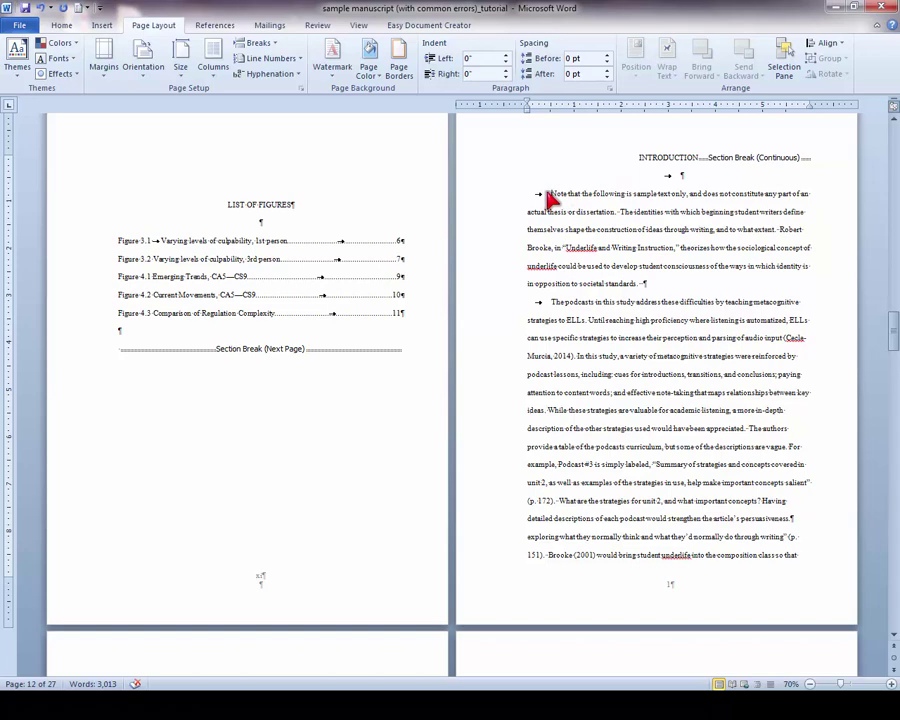
Remove the leftover blank paragraph below the INTRODUCTION heading and left-align the first body paragraph.
key("BackSpace")
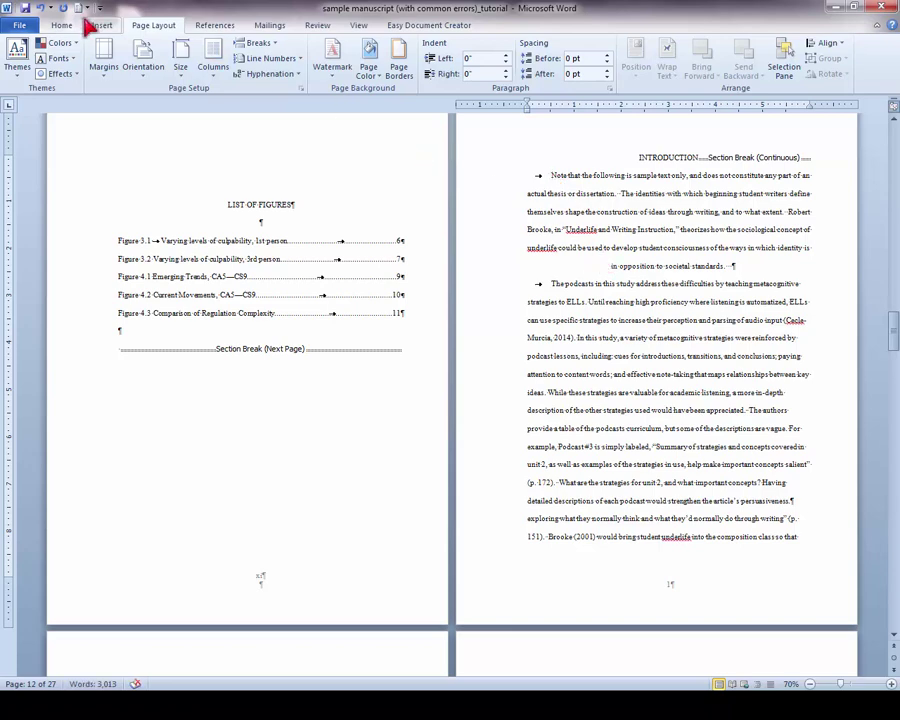
left_click(61, 27)
left_click(309, 70)
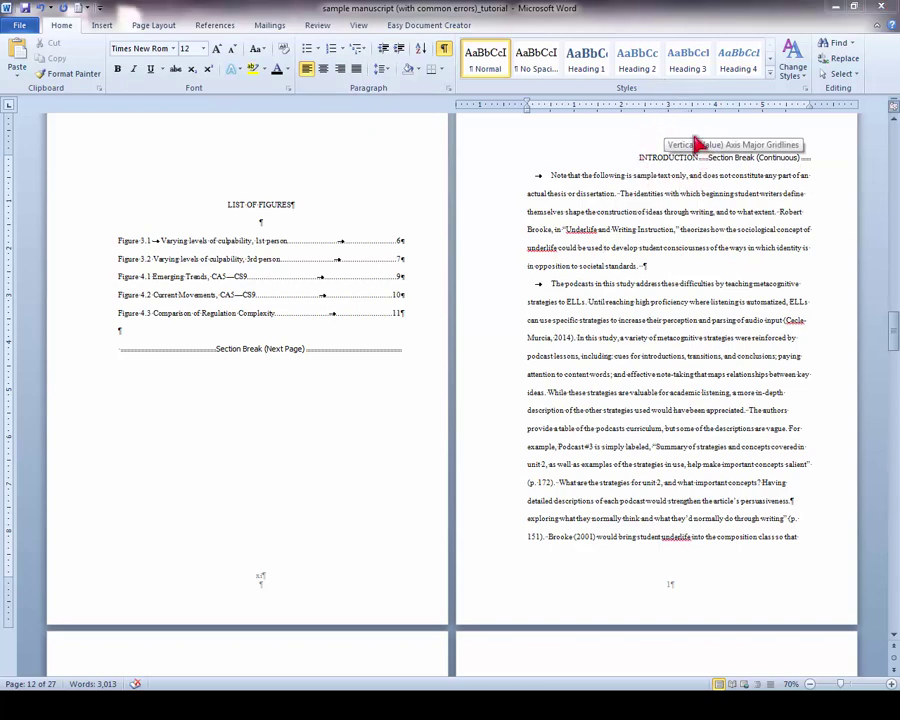
Set the top margin to 2 inches for only the INTRODUCTION heading's section and check the first and following pages.
left_click(675, 158)
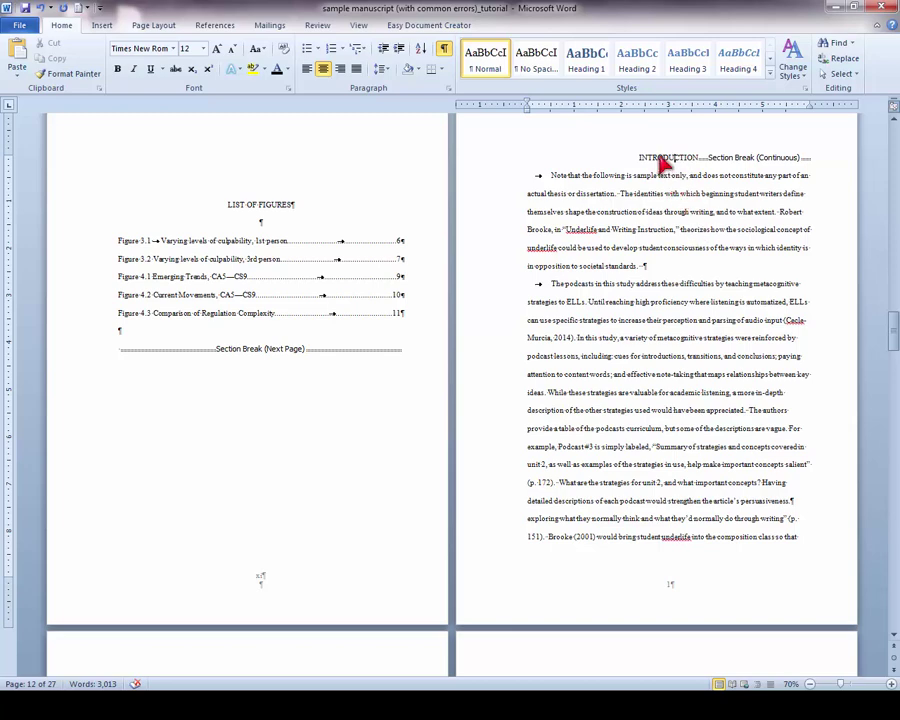
left_click(158, 27)
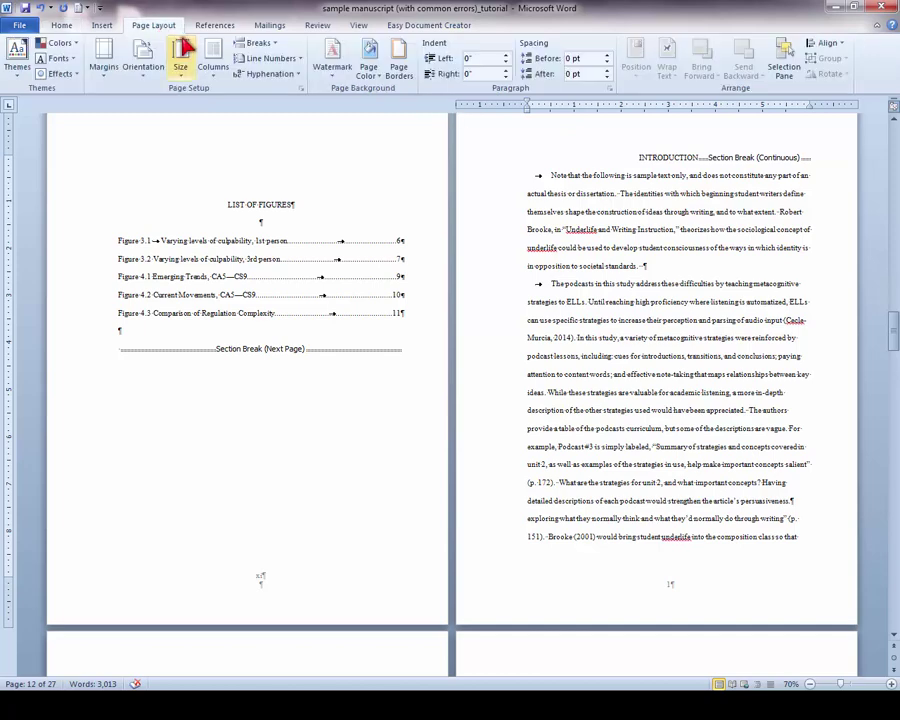
left_click(116, 62)
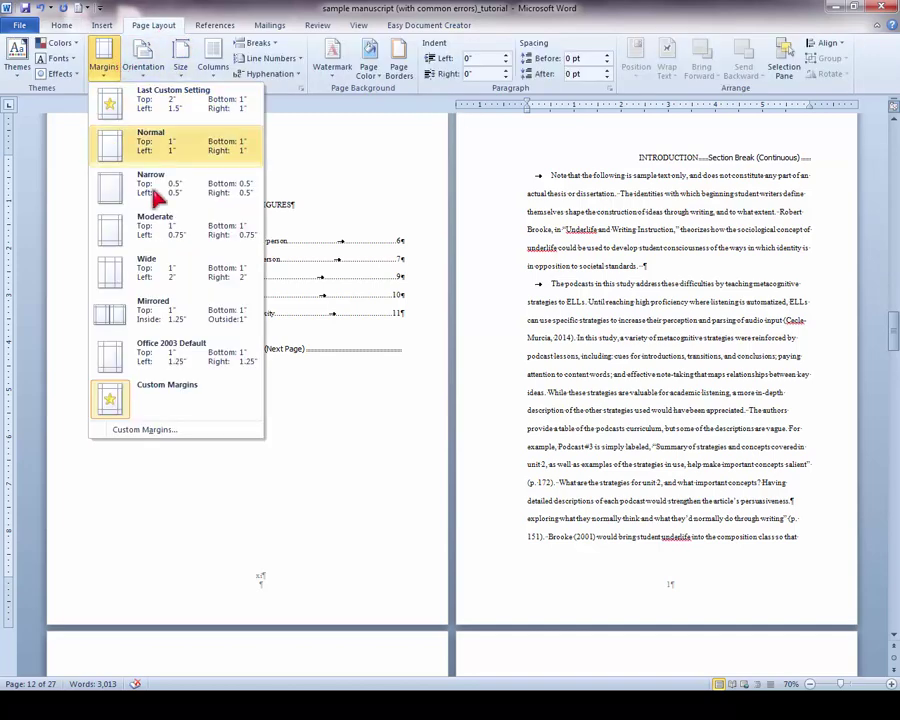
left_click(160, 432)
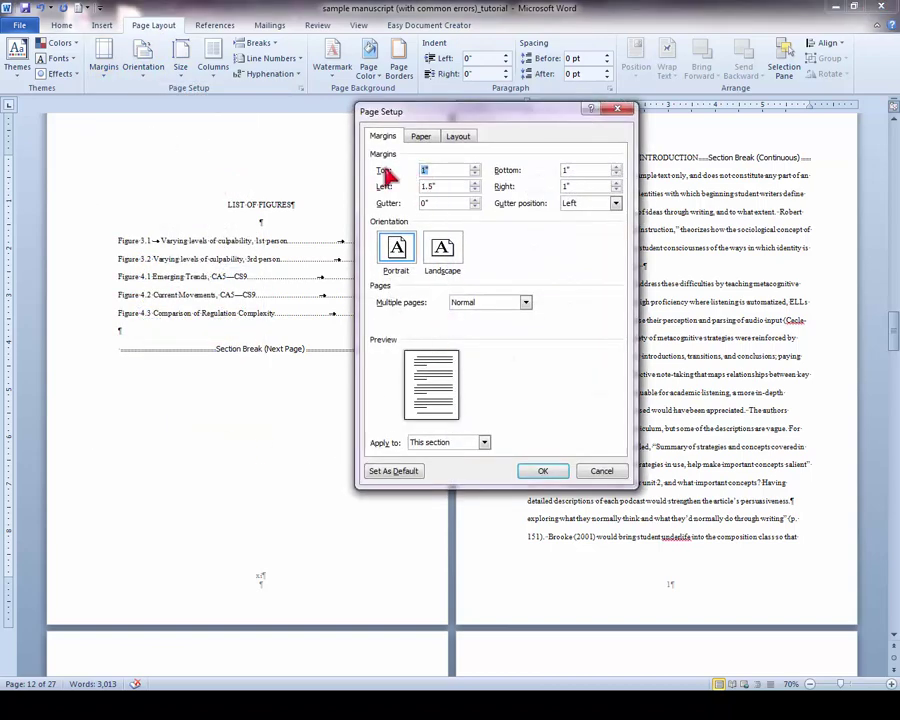
left_click(475, 167)
left_click(475, 167)
left_click(475, 167)
left_click(475, 167)
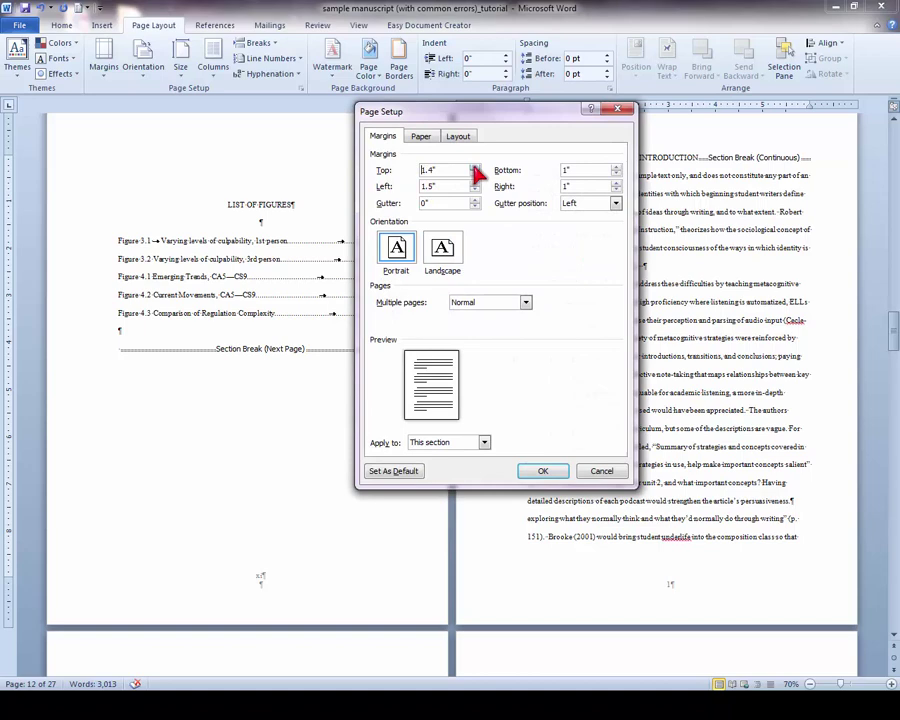
left_click(475, 167)
left_click(475, 167)
left_click(475, 167)
left_click(475, 167)
left_click(475, 167)
left_click(475, 167)
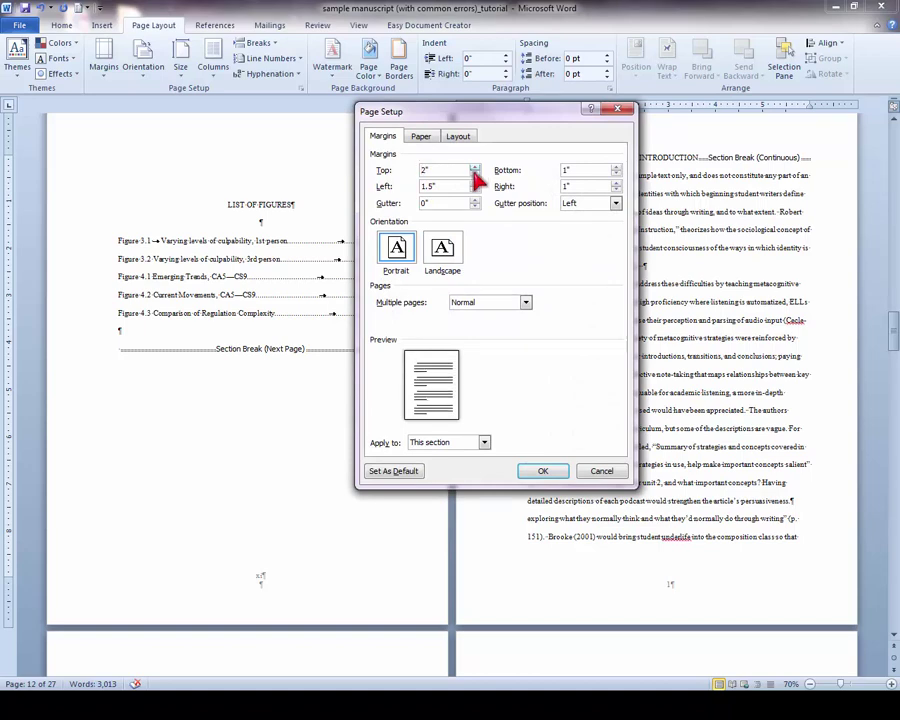
left_click(455, 446)
left_click(455, 455)
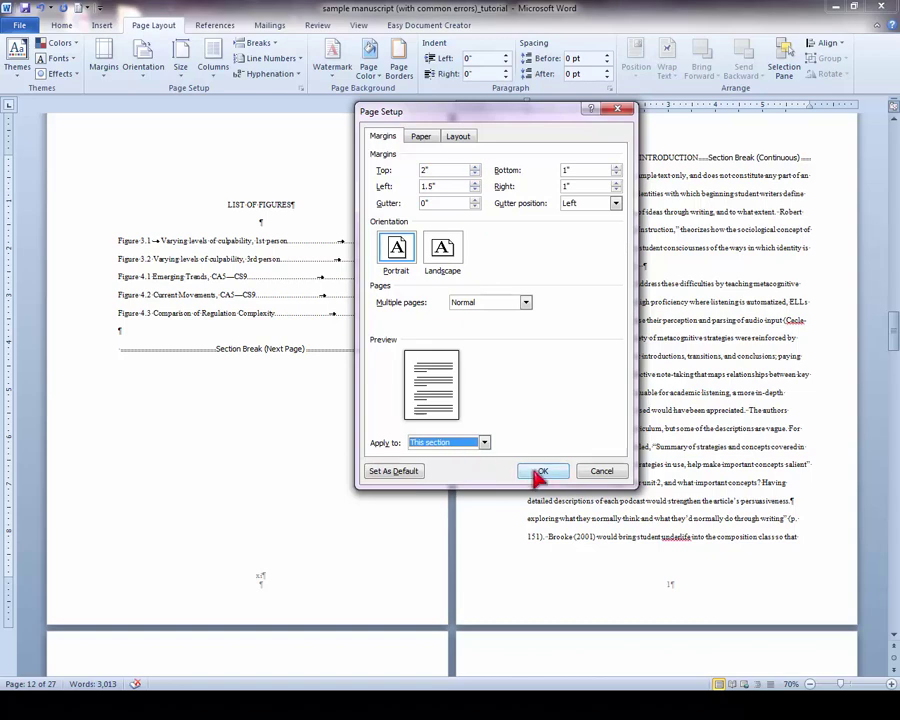
left_click(540, 472)
scroll(626, 300, "up", 1)
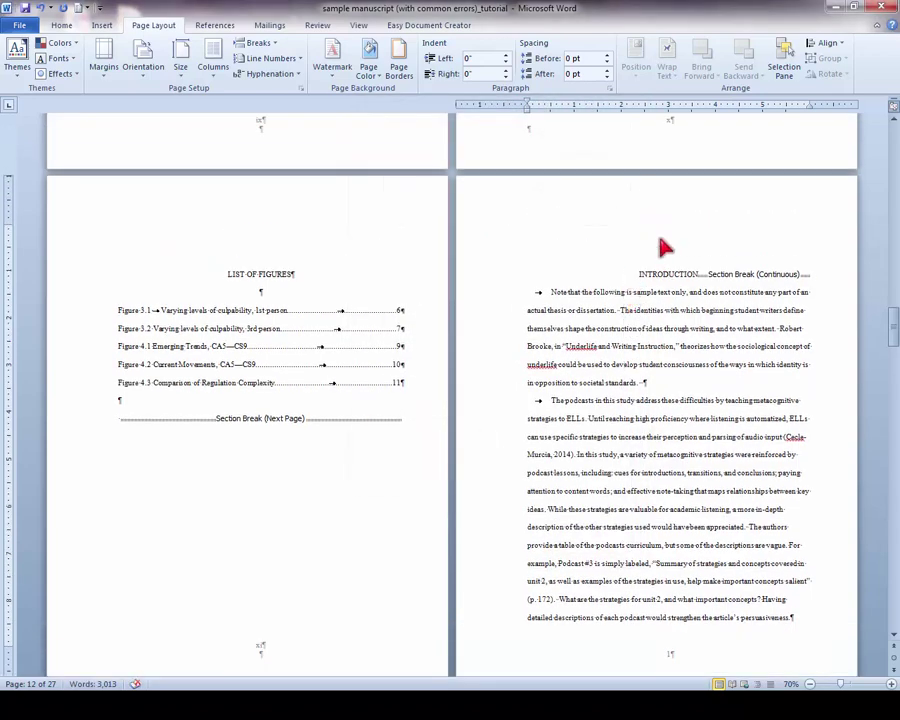
scroll(672, 297, "down", 6)
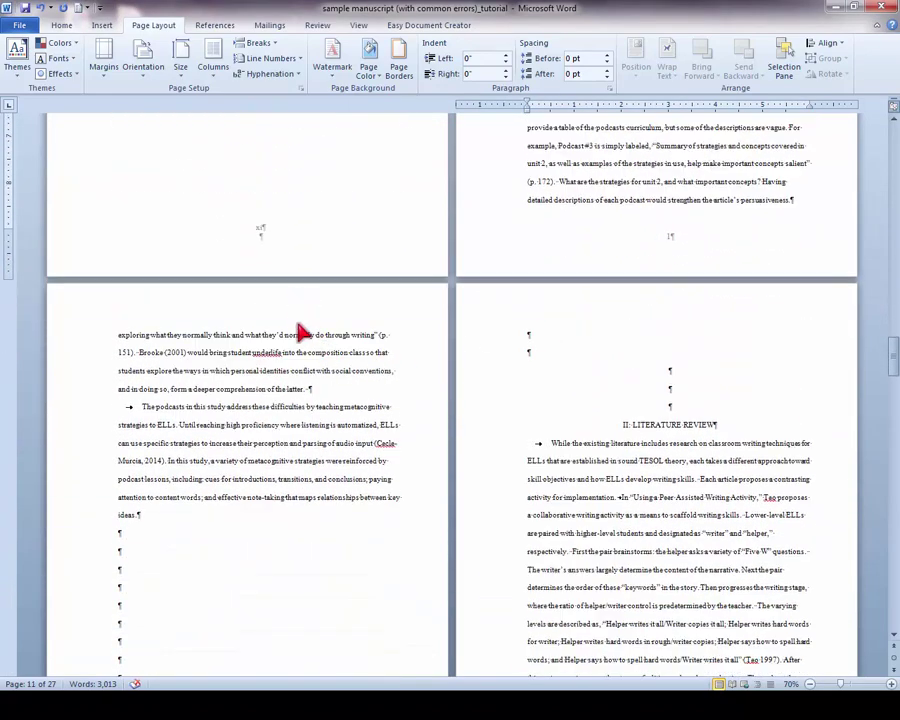
Insert a Next Page section break on a new line after the Introduction's last paragraph and delete the empty paragraphs above II: LITERATURE REVIEW.
scroll(296, 328, "down", 1)
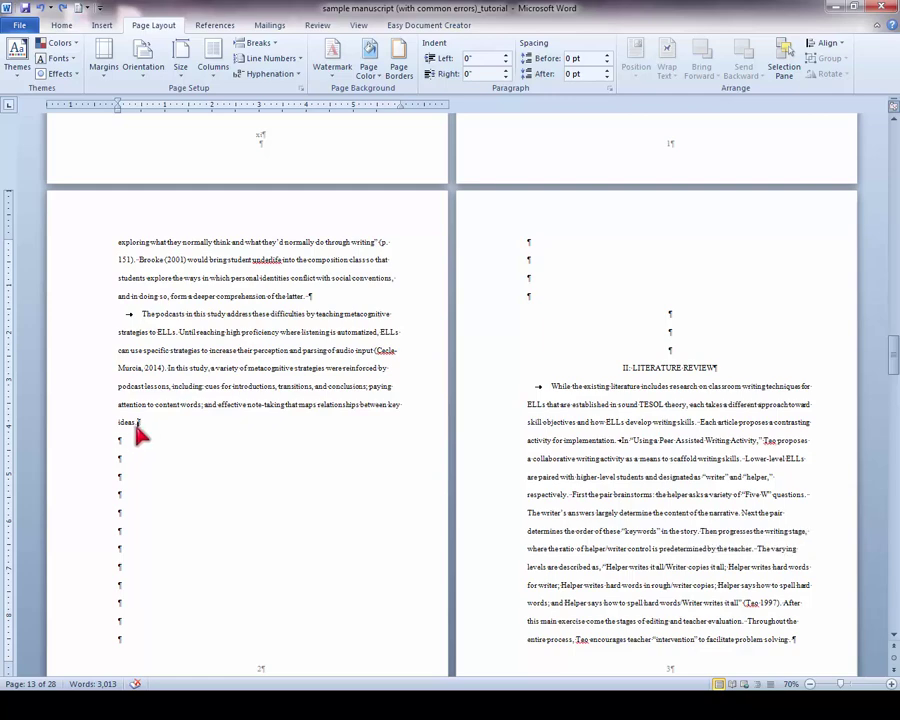
key("Return")
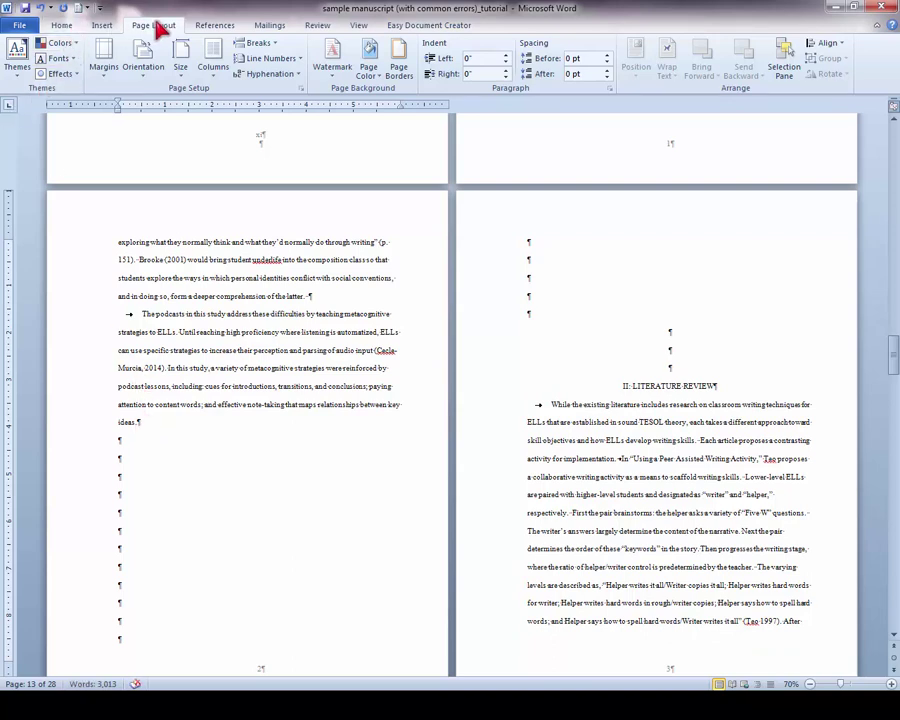
left_click(266, 45)
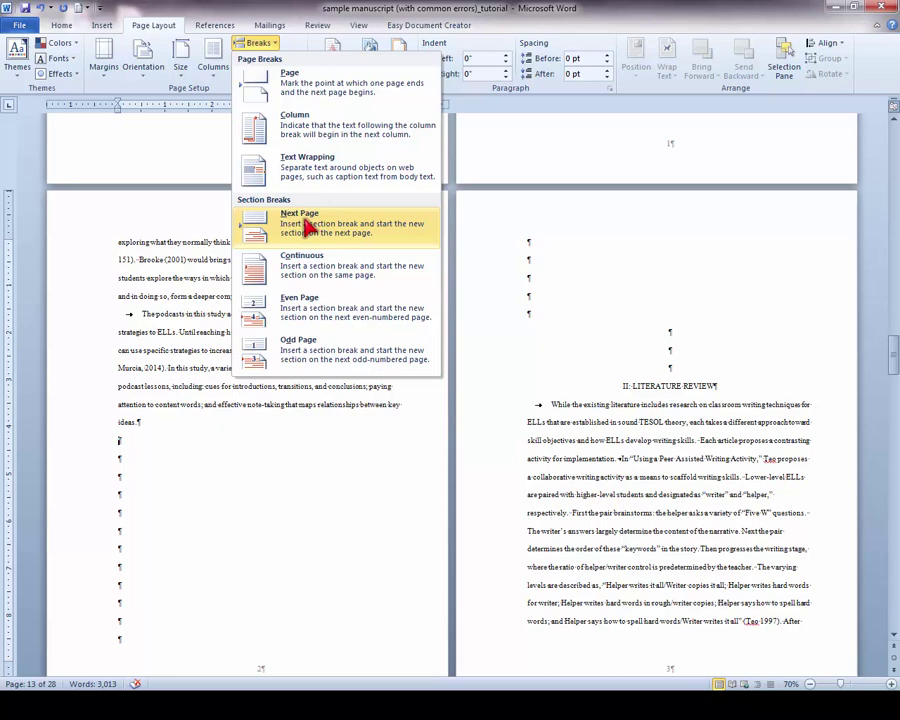
left_click(307, 226)
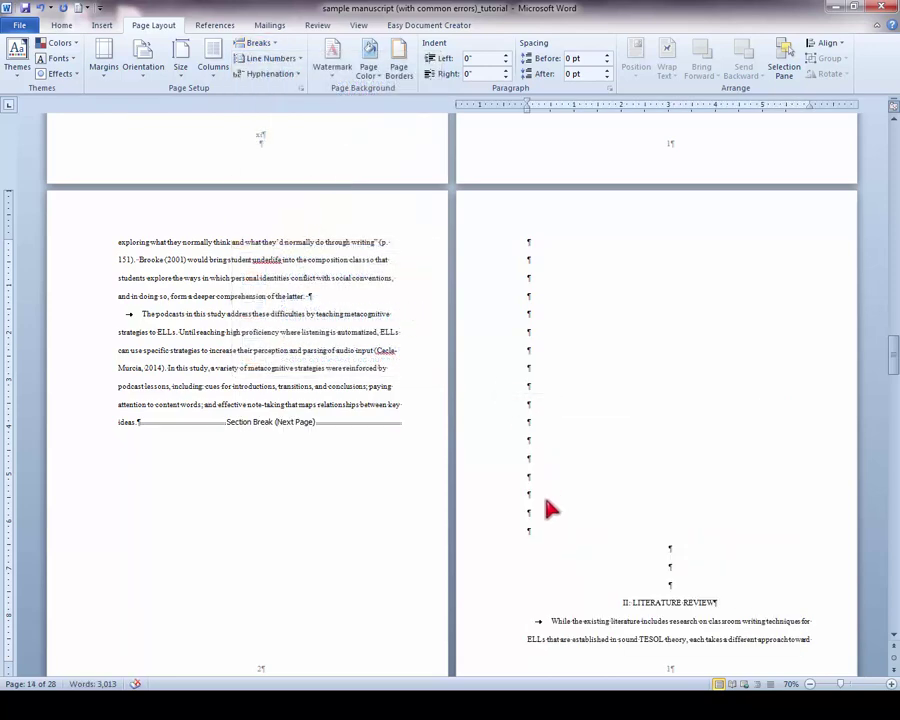
left_click_drag(737, 593, 648, 255)
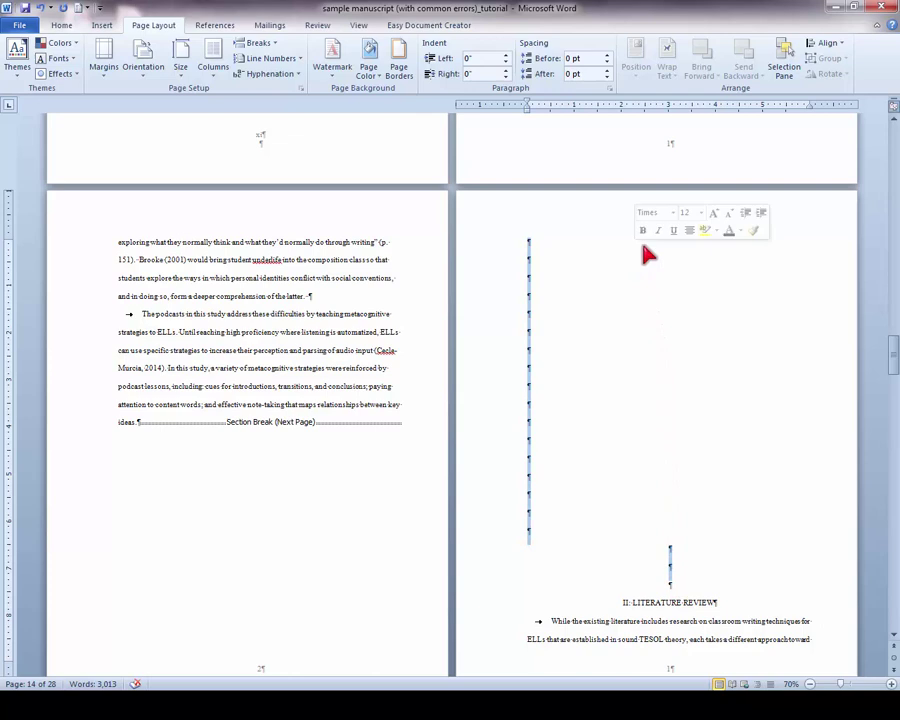
key("Delete")
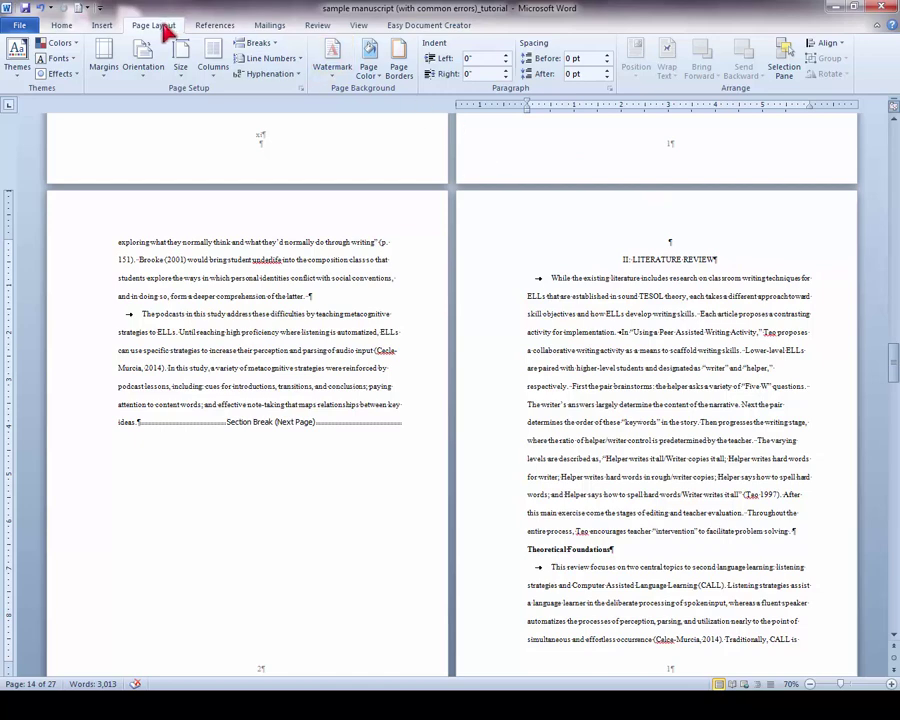
Insert a continuous section break after the II: LITERATURE REVIEW heading and remove the blank paragraph below it, keeping the body text's tab indent.
left_click(258, 43)
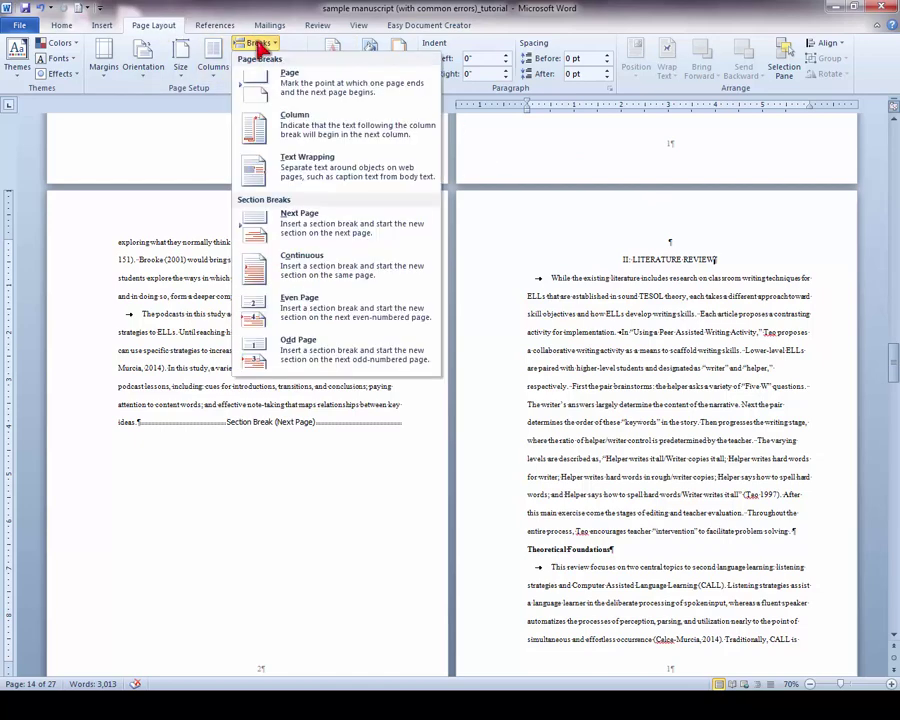
left_click(330, 278)
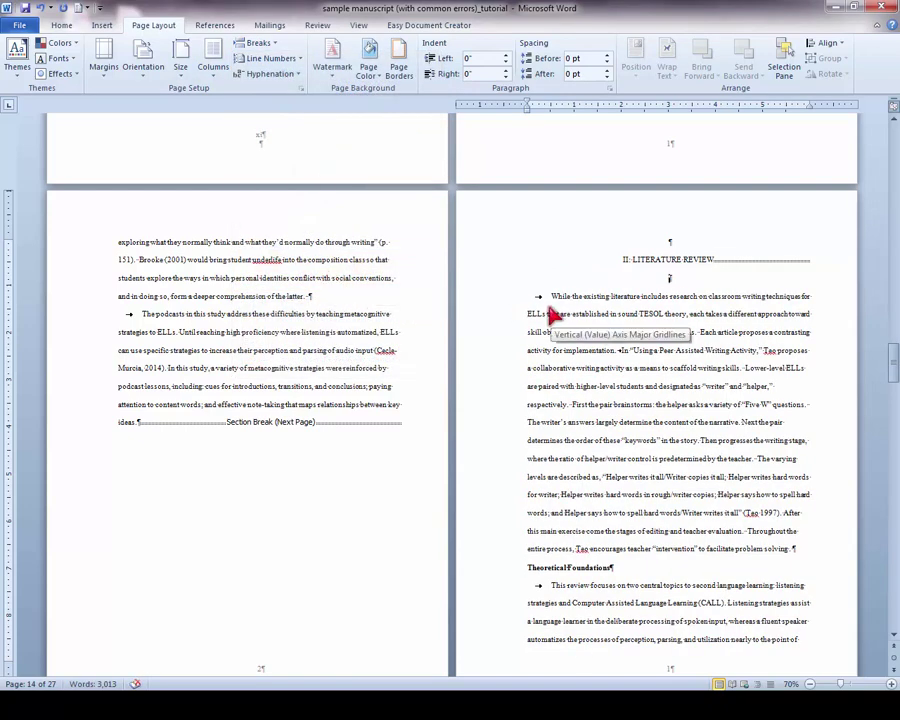
key("BackSpace")
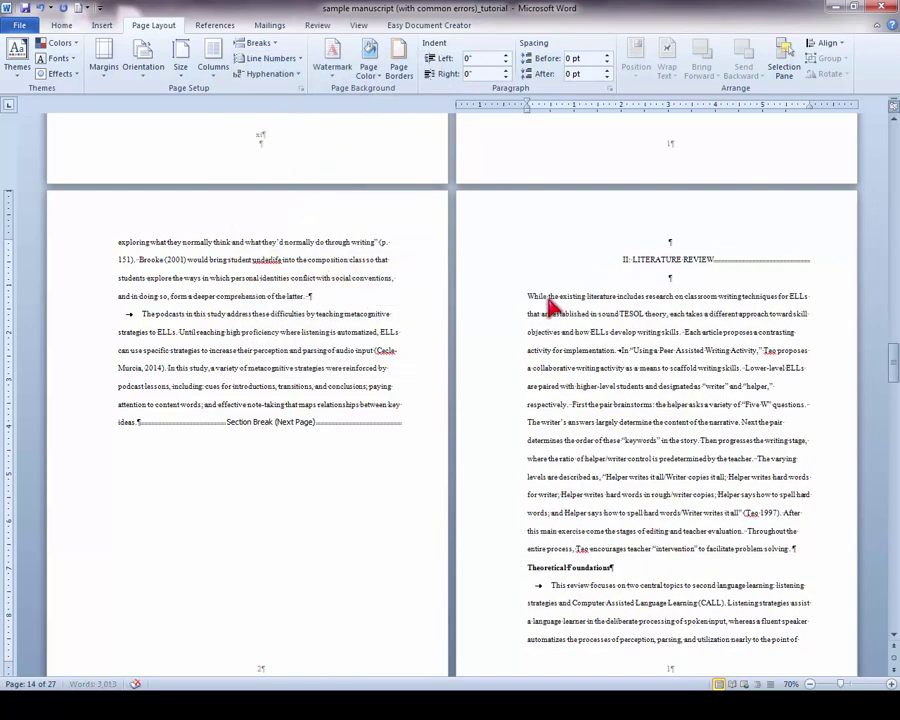
key("BackSpace")
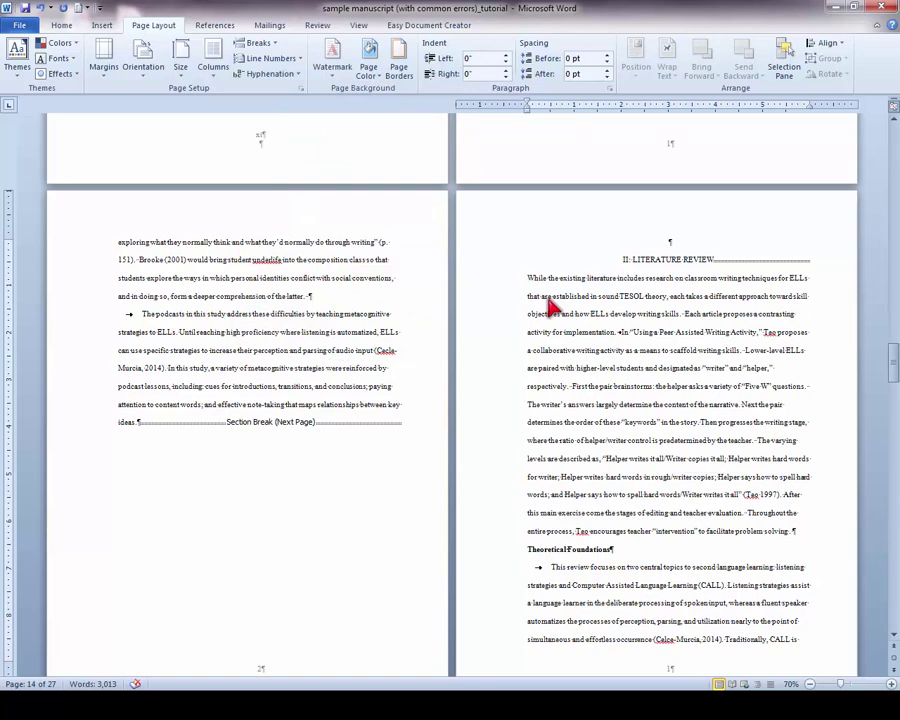
key("Tab")
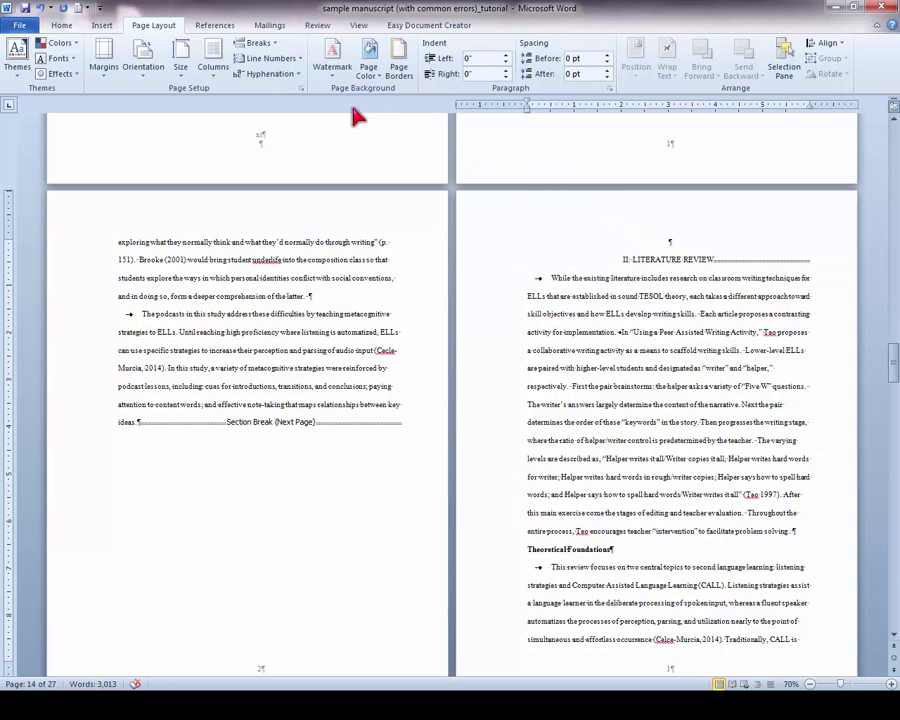
Set the top margin to 2 inches for only the section containing the II: LITERATURE REVIEW heading.
left_click(103, 60)
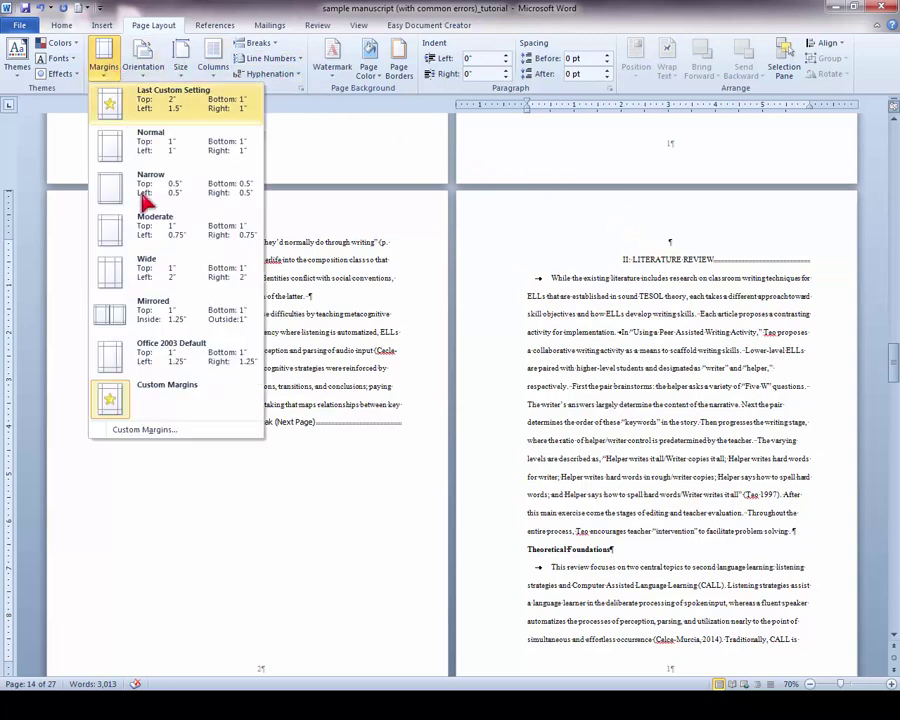
left_click(173, 429)
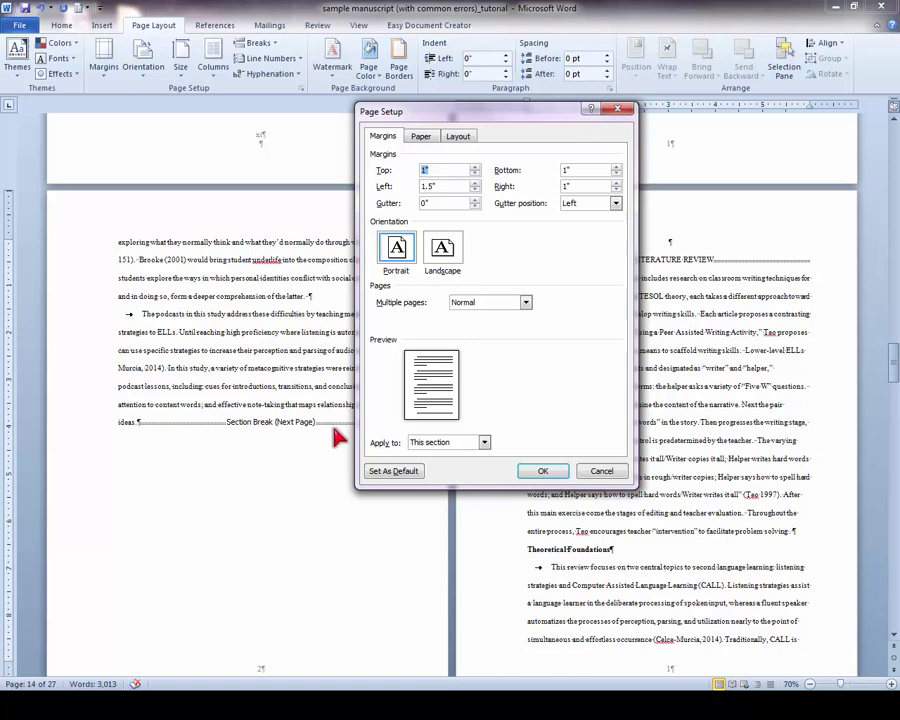
left_click(475, 167)
left_click(475, 167)
left_click(475, 167)
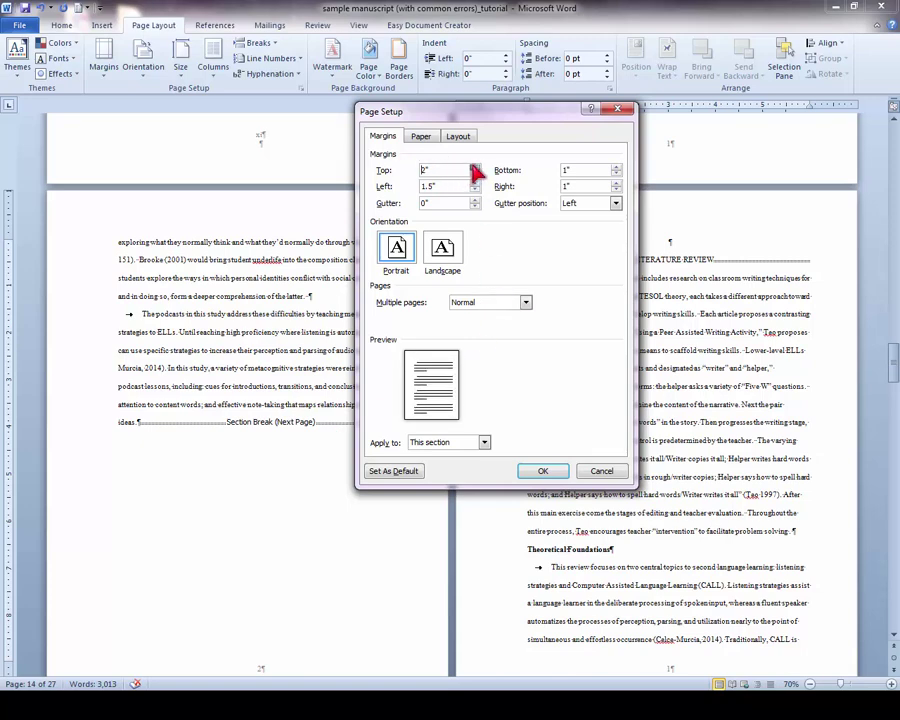
left_click(466, 445)
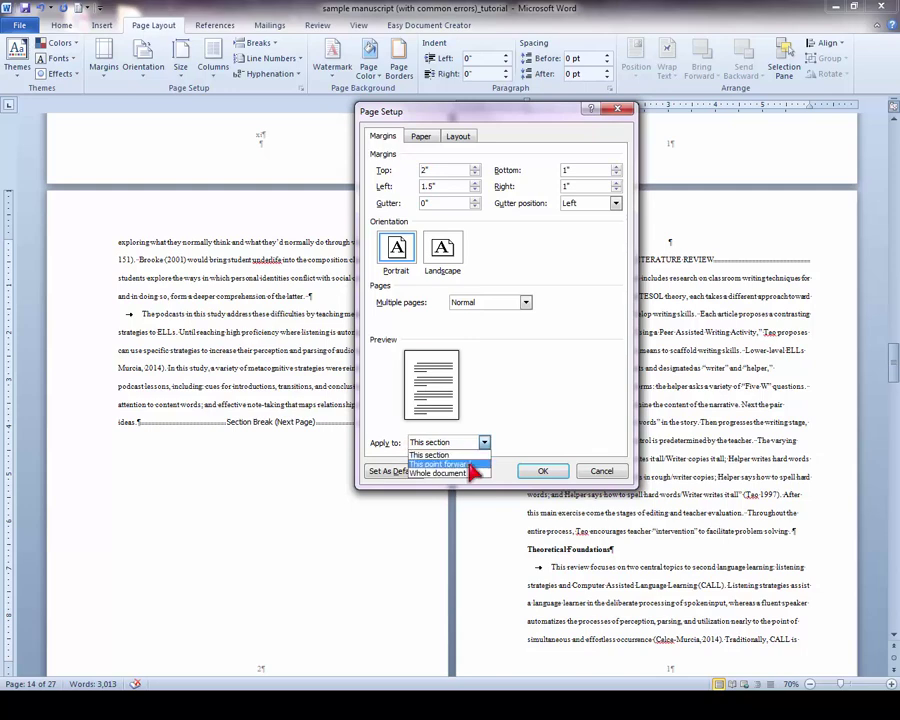
left_click(466, 456)
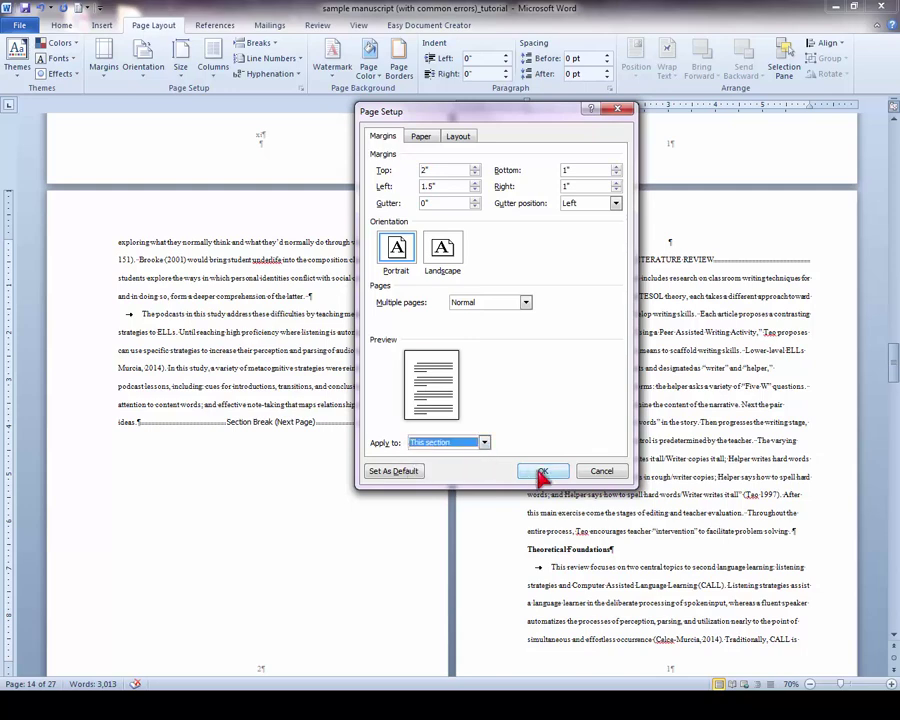
left_click(541, 474)
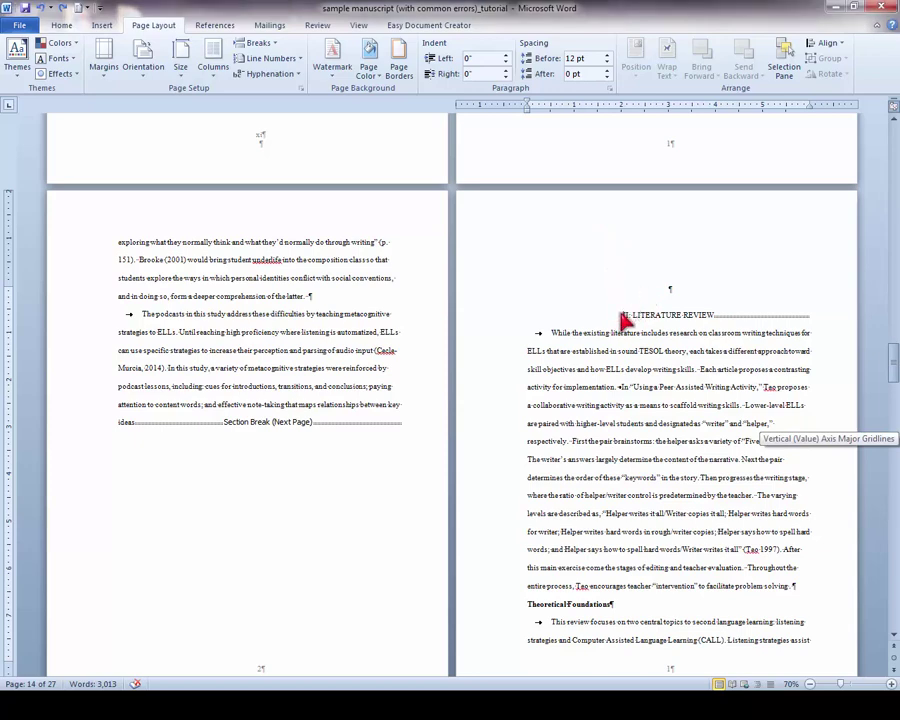
Delete the blank paragraph above the II: LITERATURE REVIEW heading and set the heading's spacing before to 0 pt.
key("BackSpace")
type("II:")
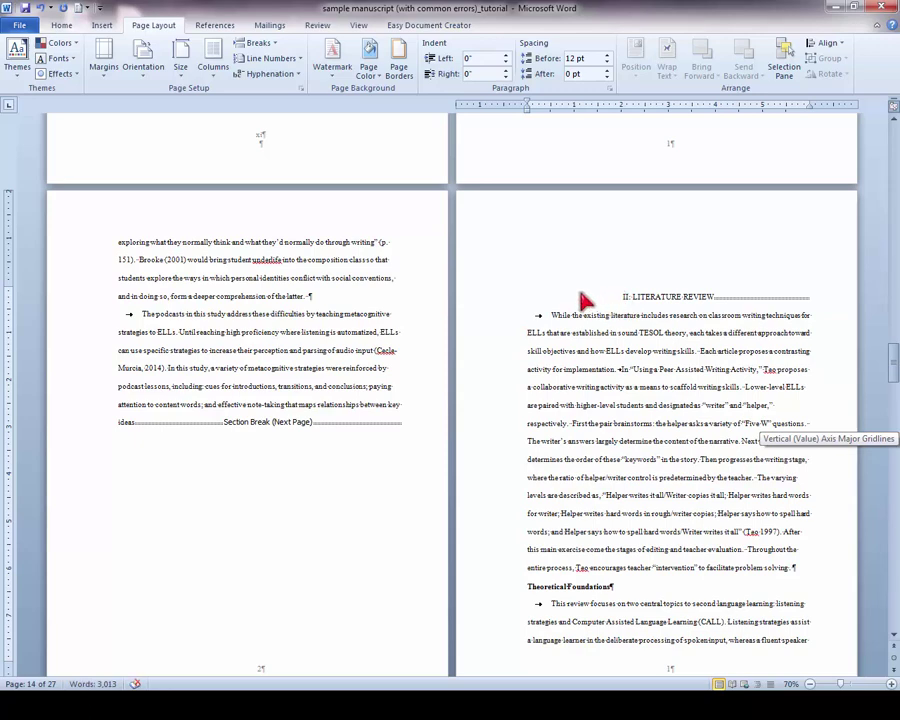
left_click(66, 26)
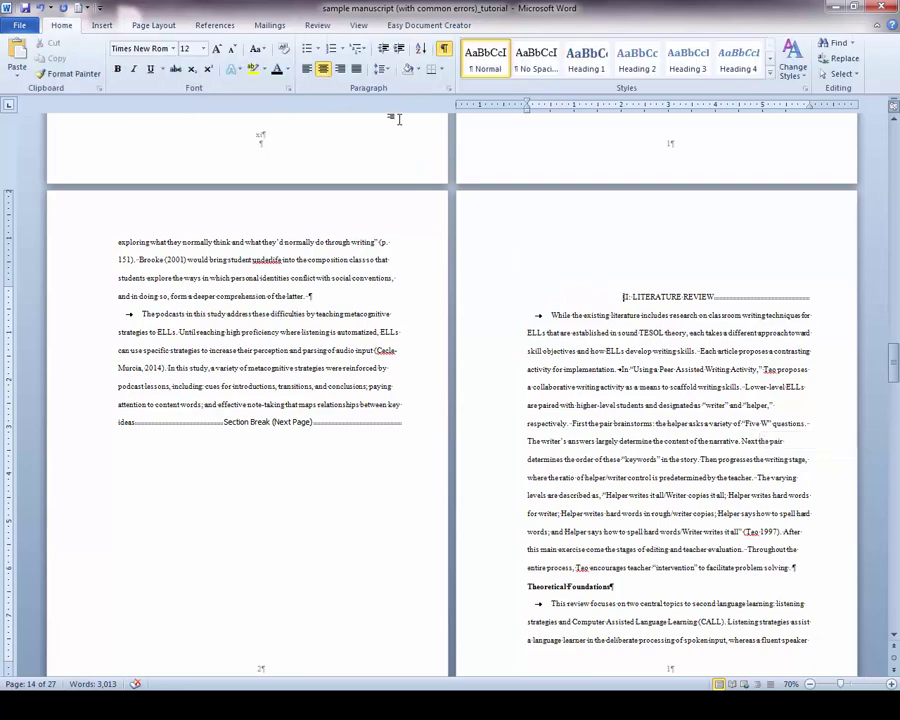
left_click(448, 90)
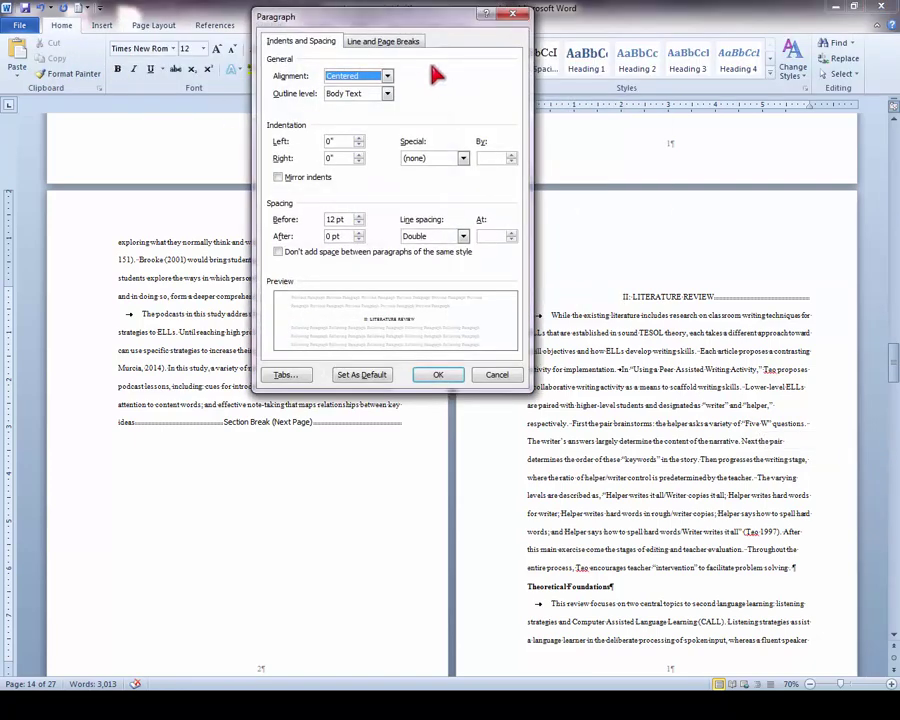
left_click(358, 222)
left_click(358, 222)
left_click(358, 222)
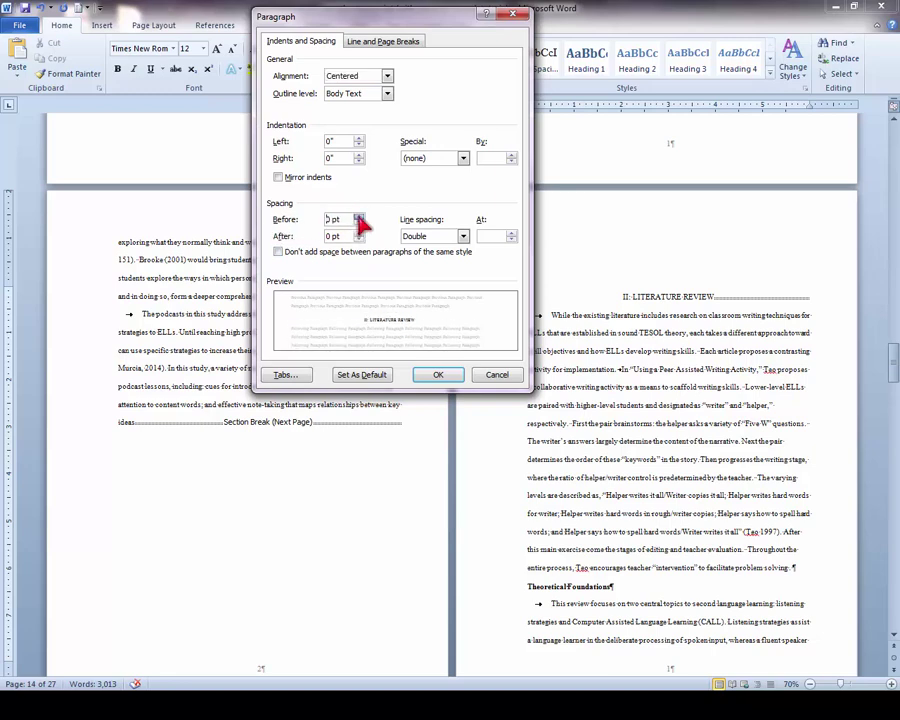
left_click(436, 376)
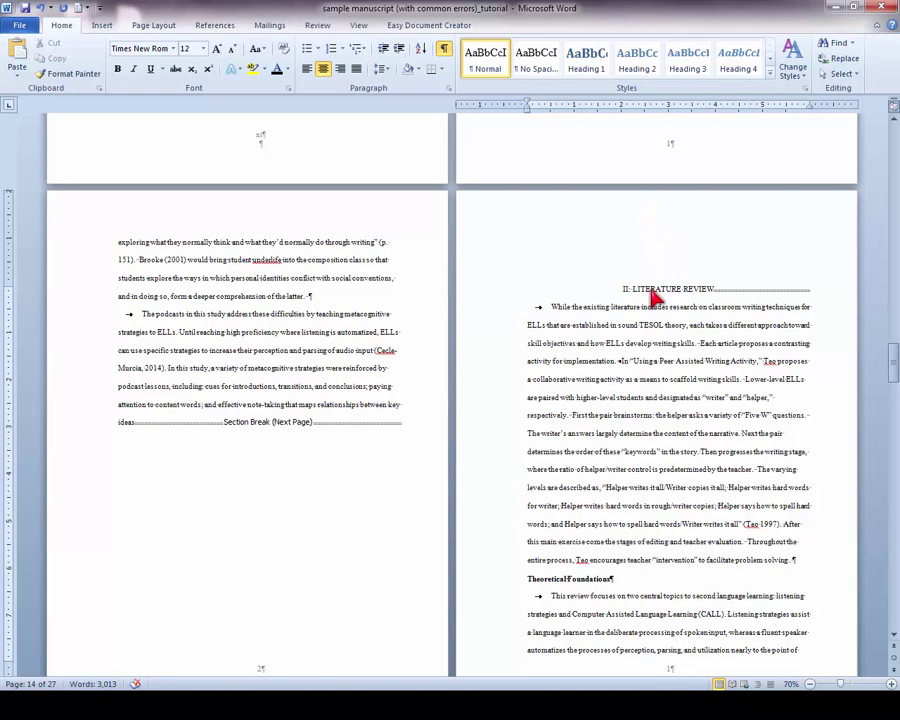
Insert a Next Page section break on a new line after the Literature Review's last paragraph, ahead of METHOD.
scroll(670, 335, "down", 6)
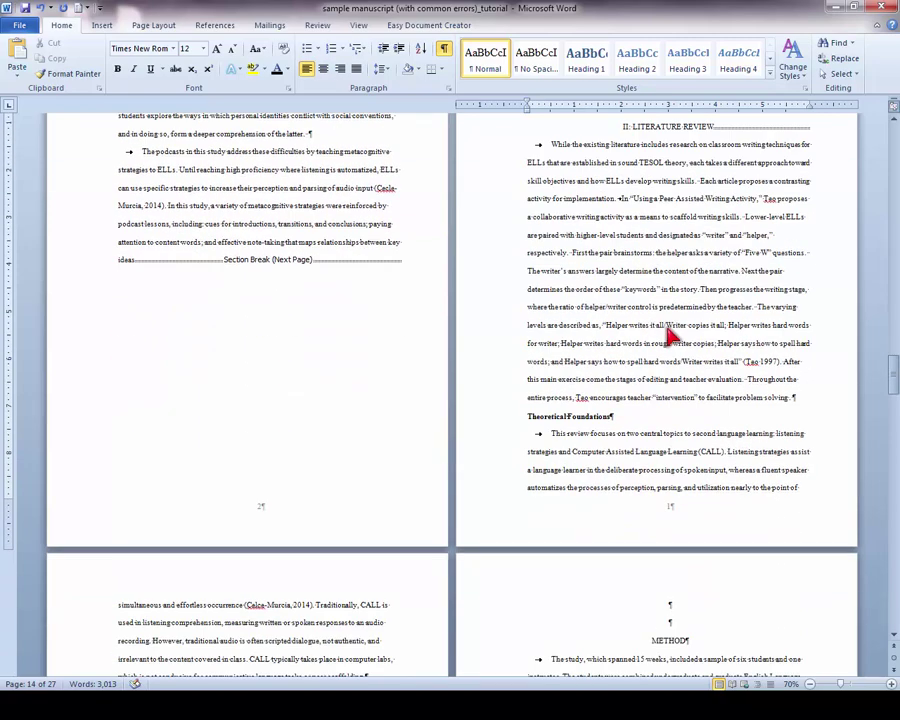
scroll(670, 330, "down", 5)
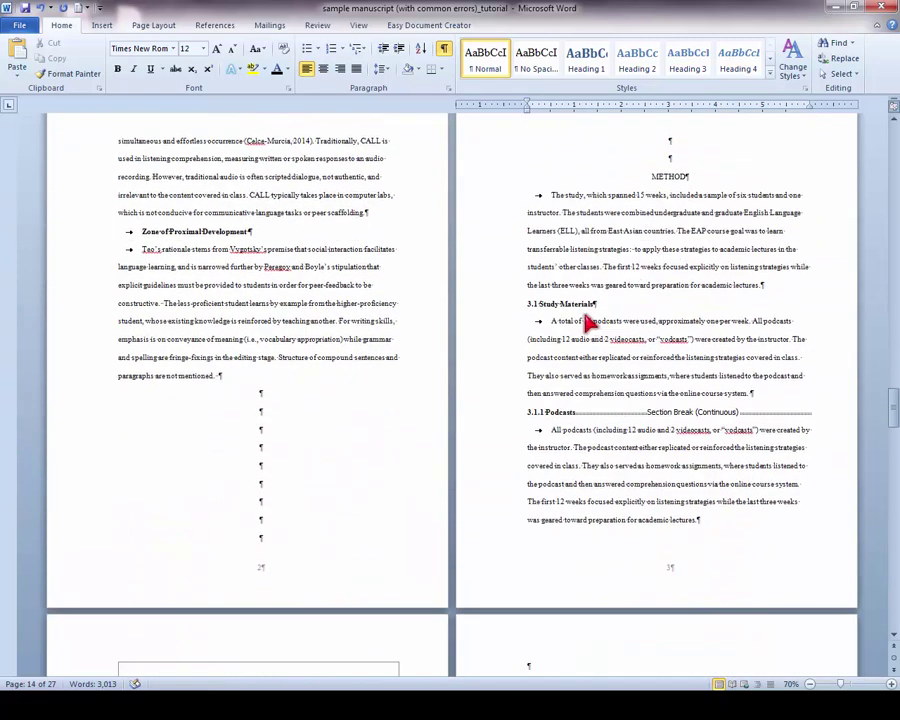
left_click(229, 380)
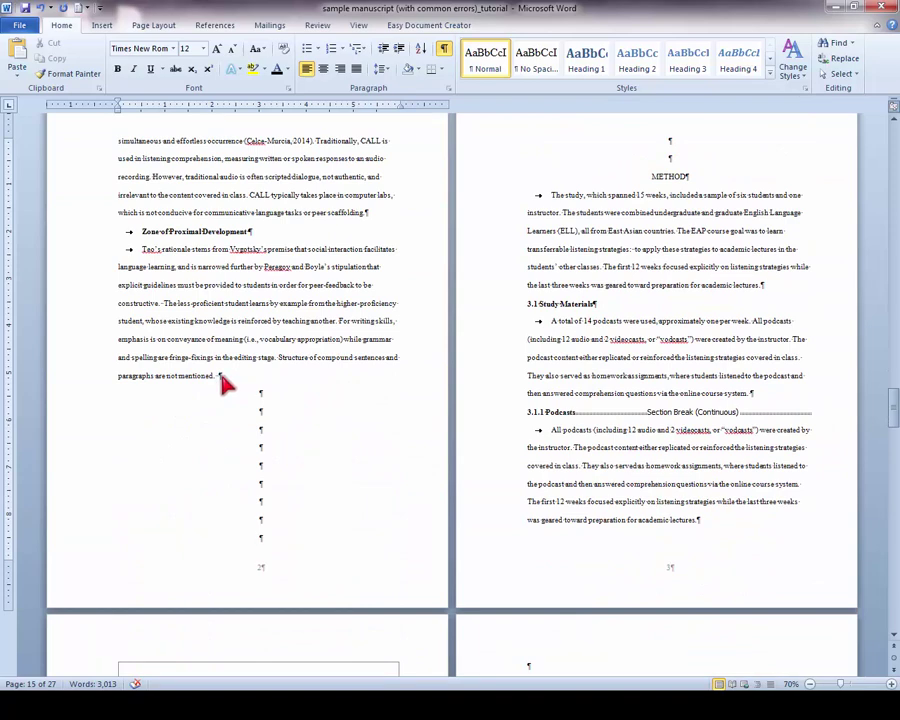
key("Return")
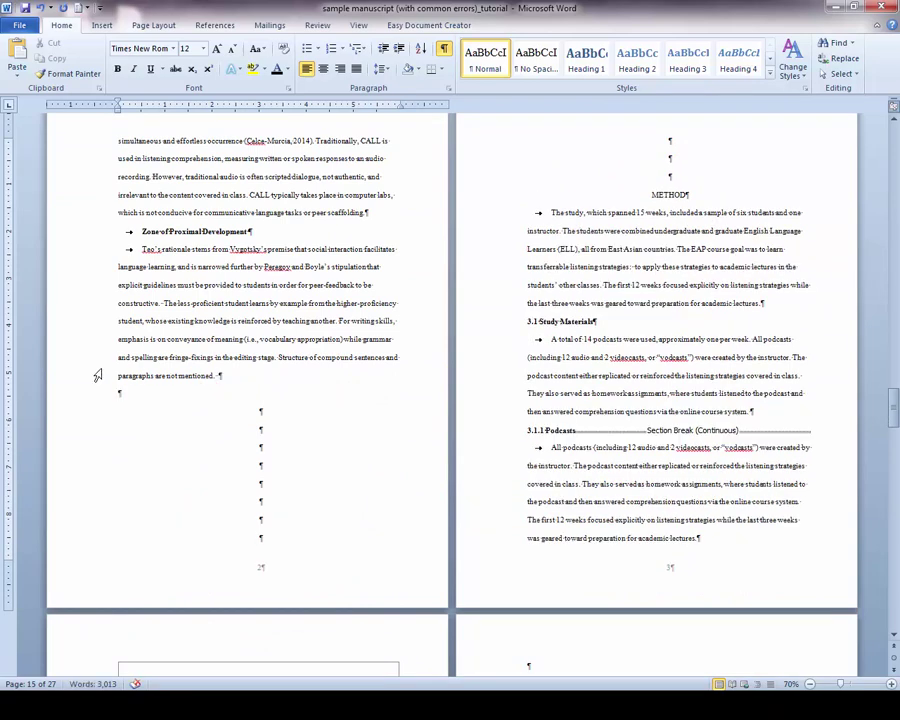
left_click(174, 30)
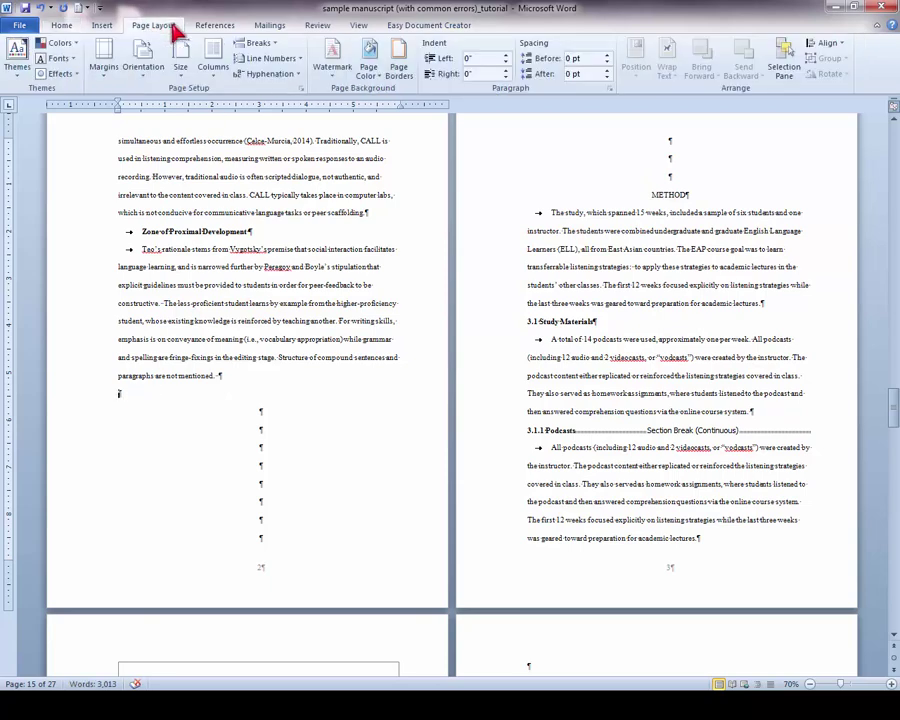
left_click(259, 44)
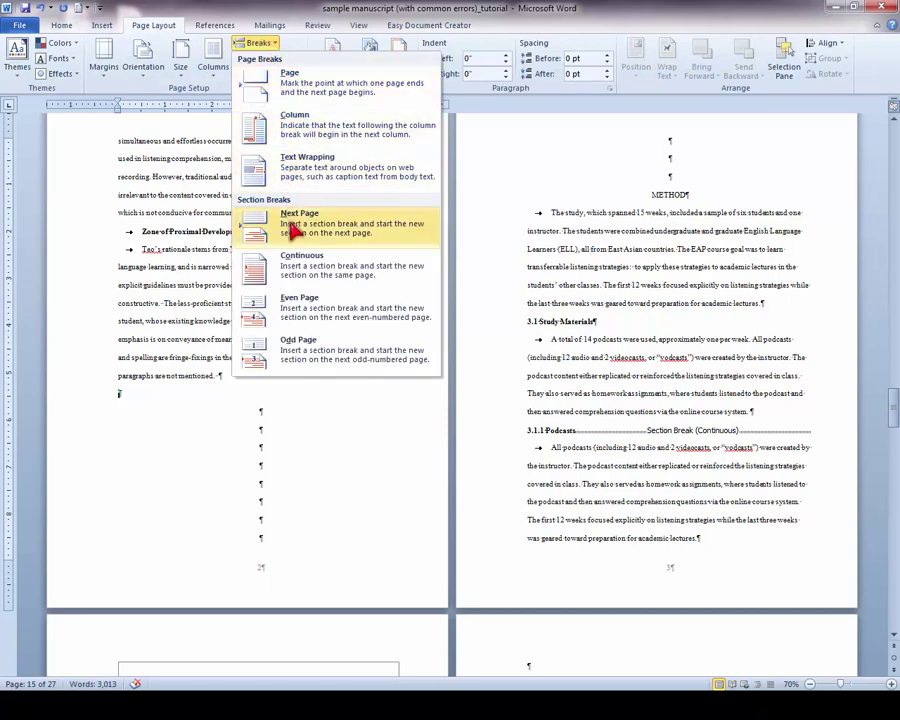
left_click(291, 231)
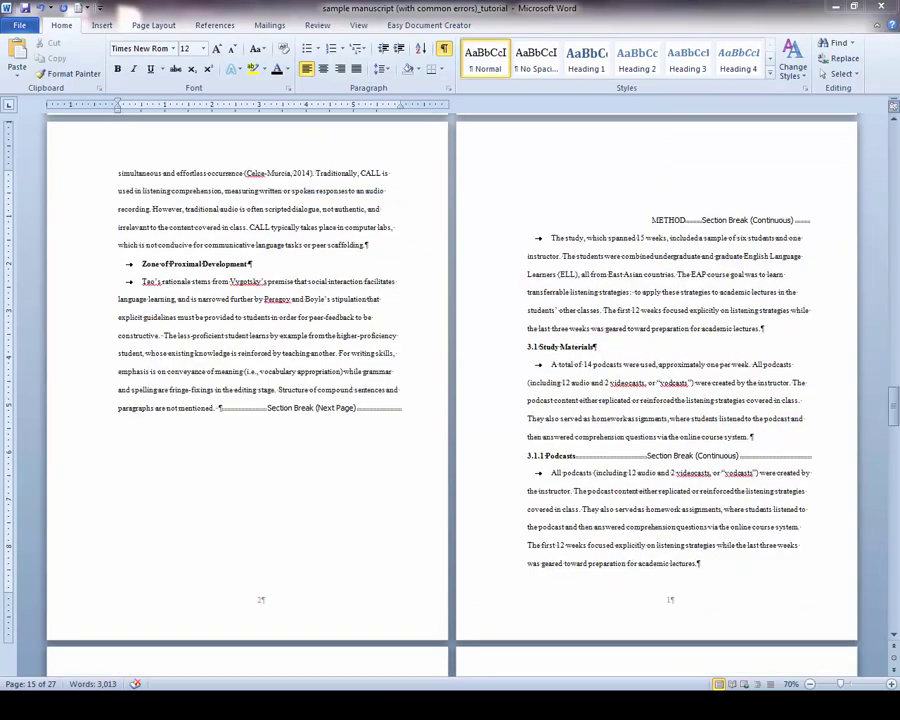
Set the top margin to 2 inches for the thesis title page's section.
scroll(805, 562, "up", 15)
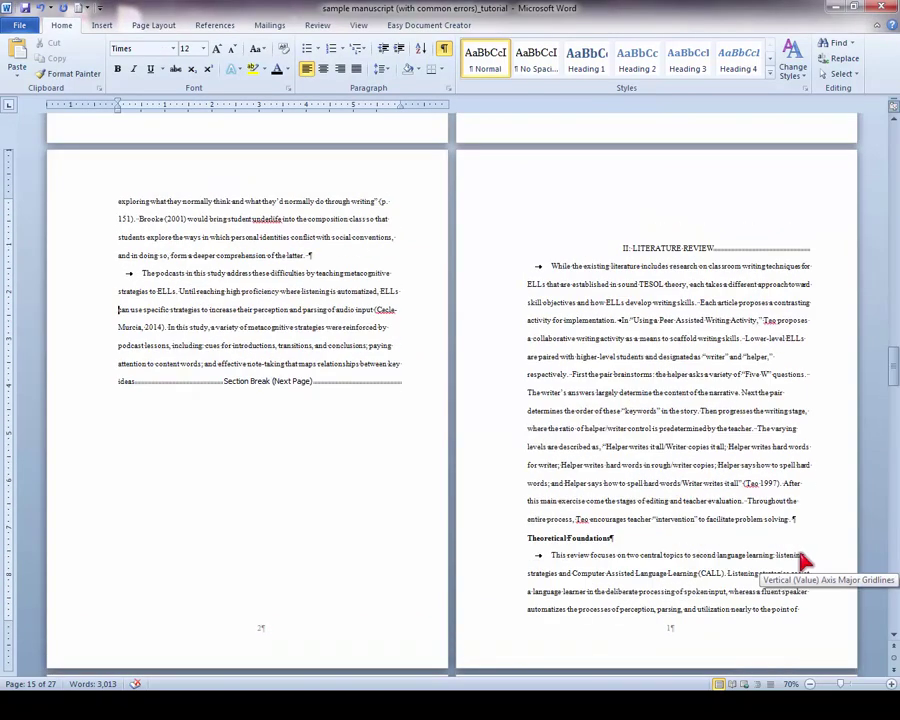
scroll(805, 562, "up", 15)
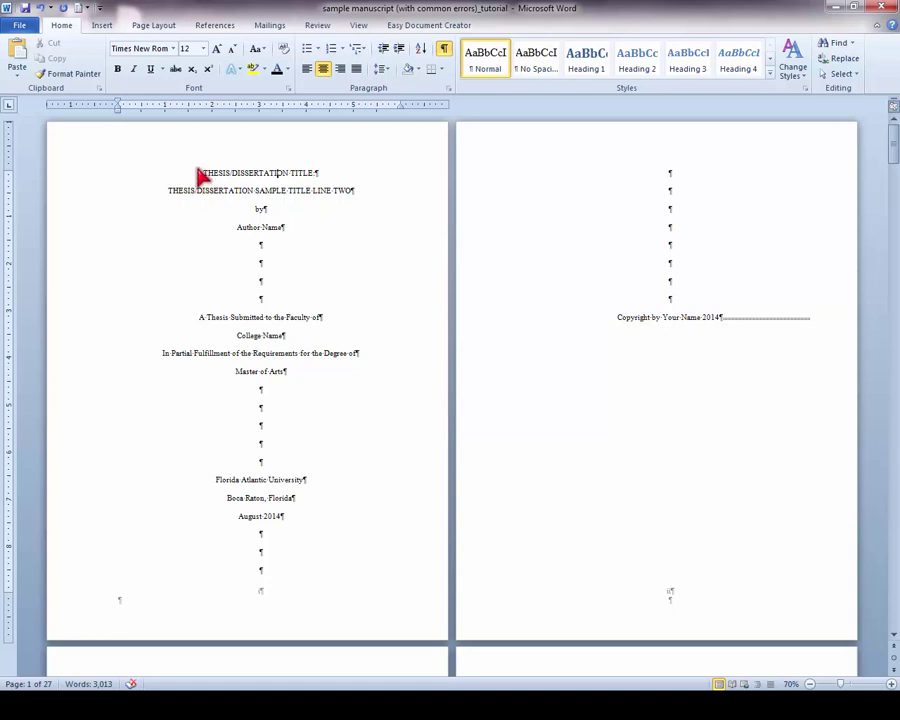
left_click(148, 26)
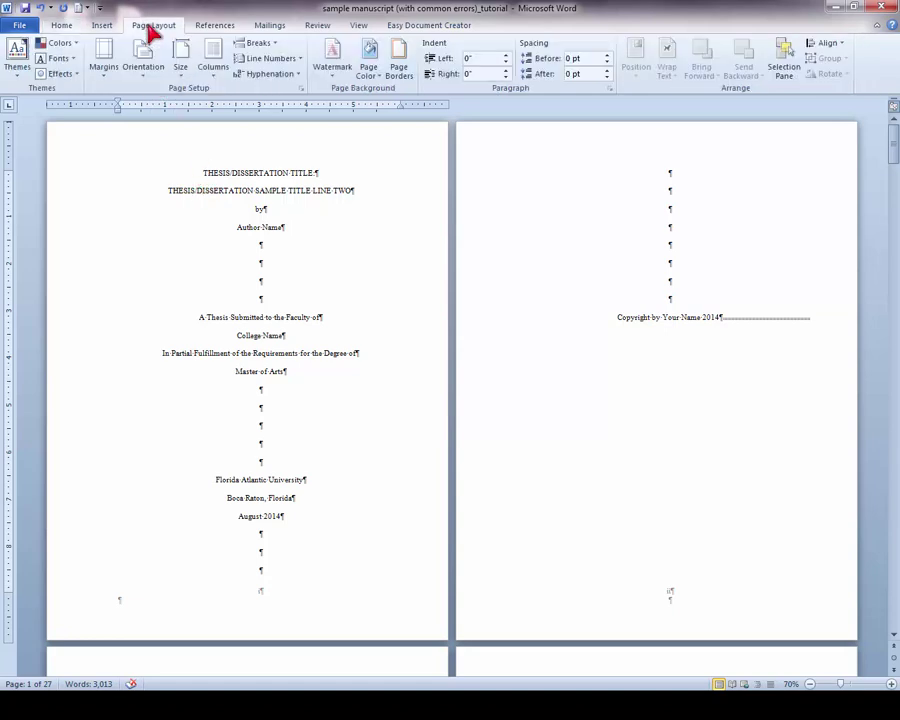
left_click(104, 55)
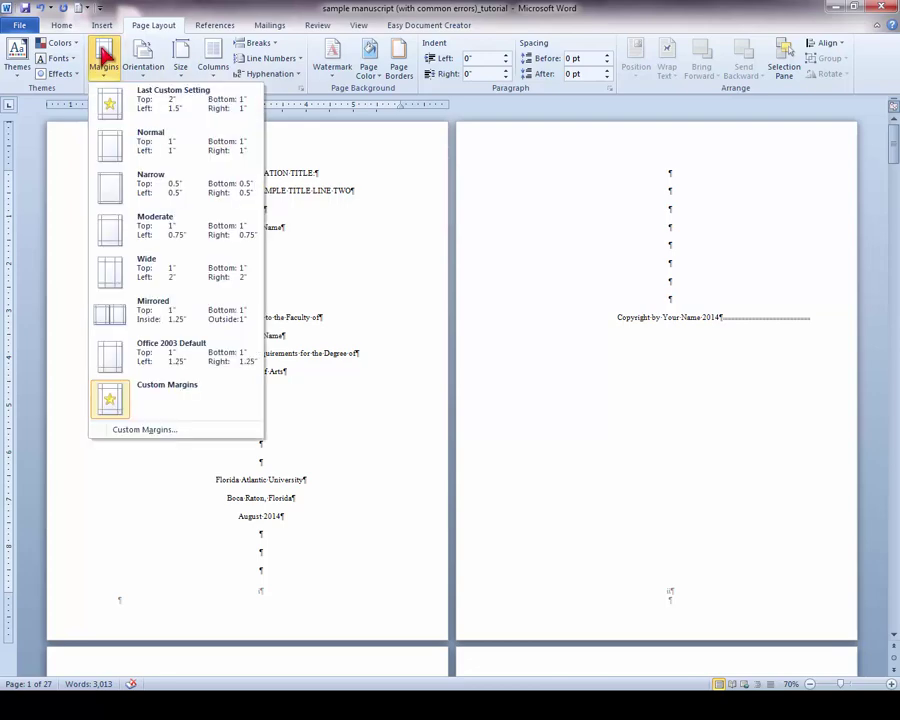
left_click(153, 432)
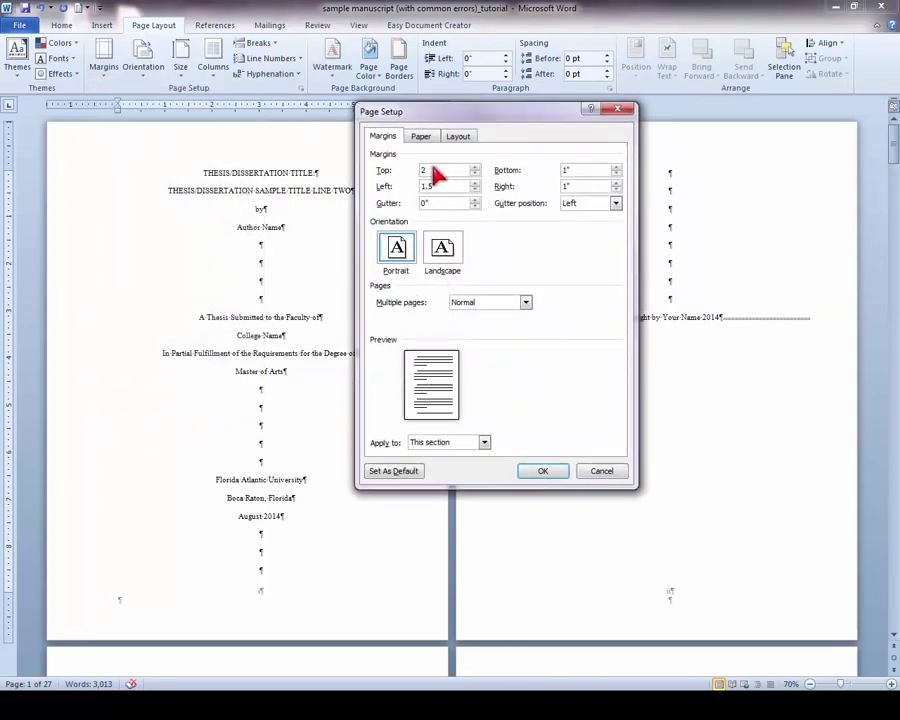
left_click(541, 473)
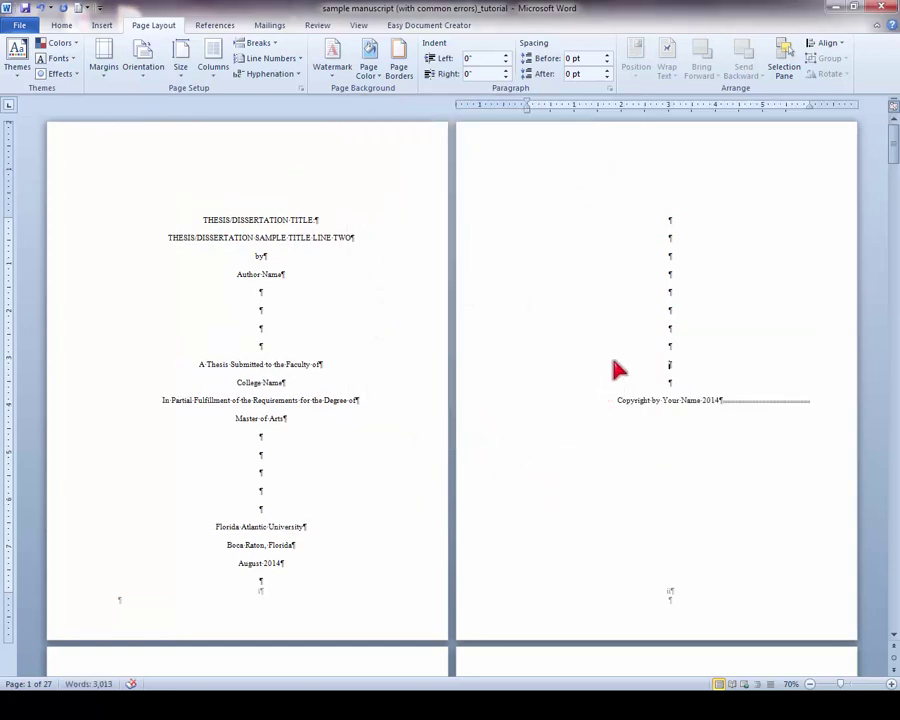
Set the top margin to 2 inches for the section of the supervisory committee approval page.
scroll(617, 370, "down", 10)
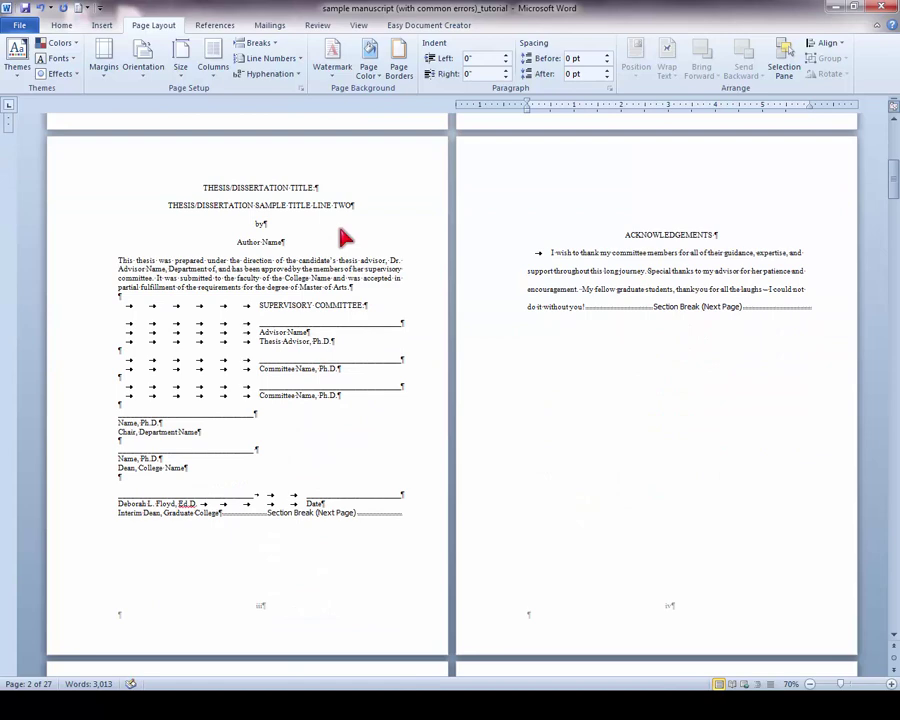
left_click(232, 188)
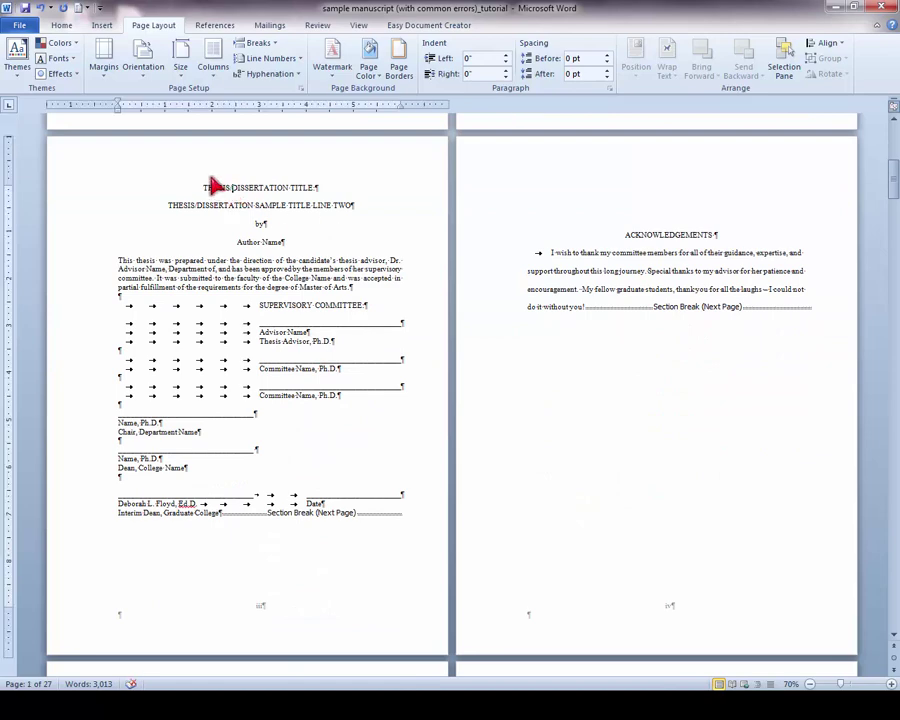
left_click(106, 68)
left_click(177, 426)
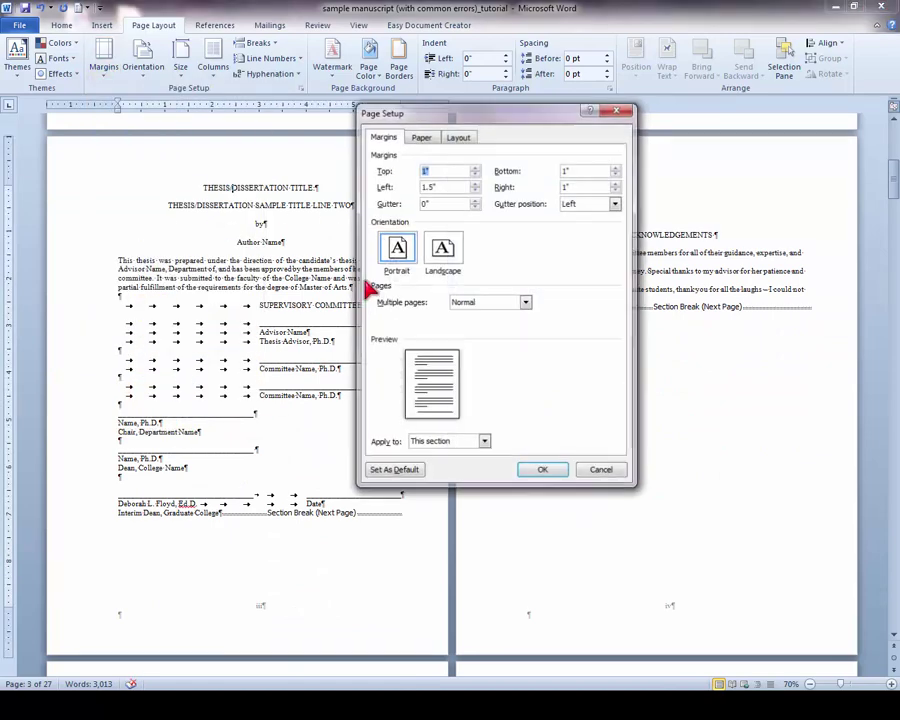
type("2")
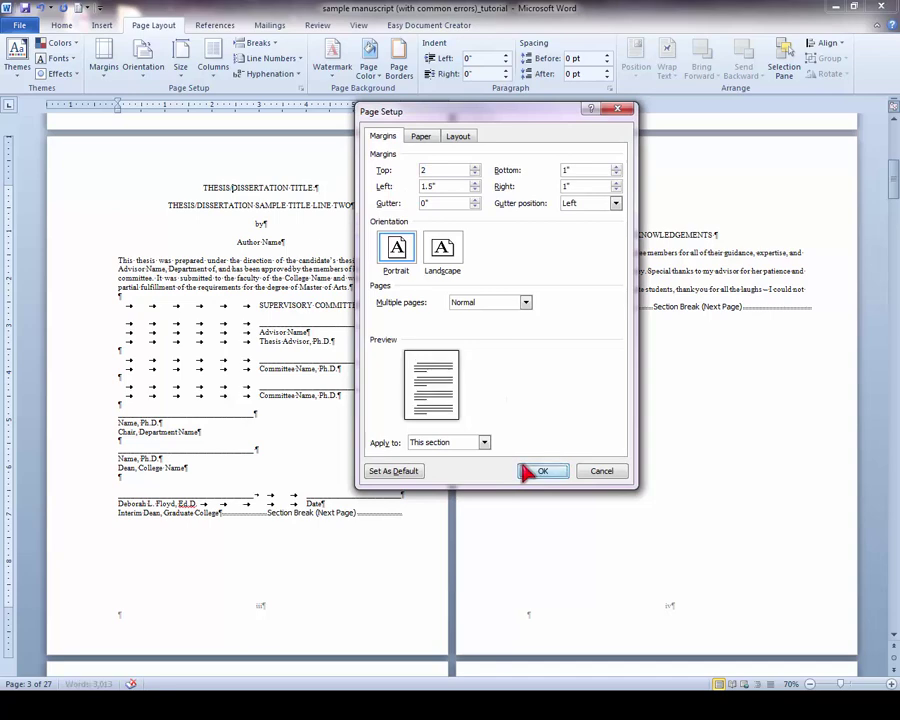
left_click(540, 471)
Insert a continuous section break directly after the ABSTRACT heading.
left_click(593, 239)
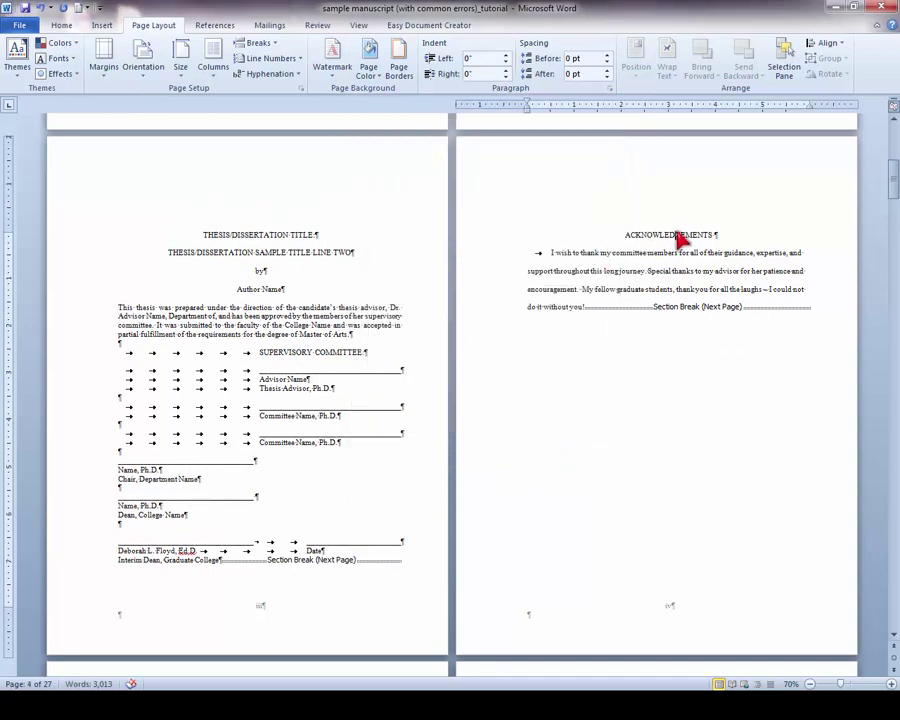
scroll(680, 240, "down", 1)
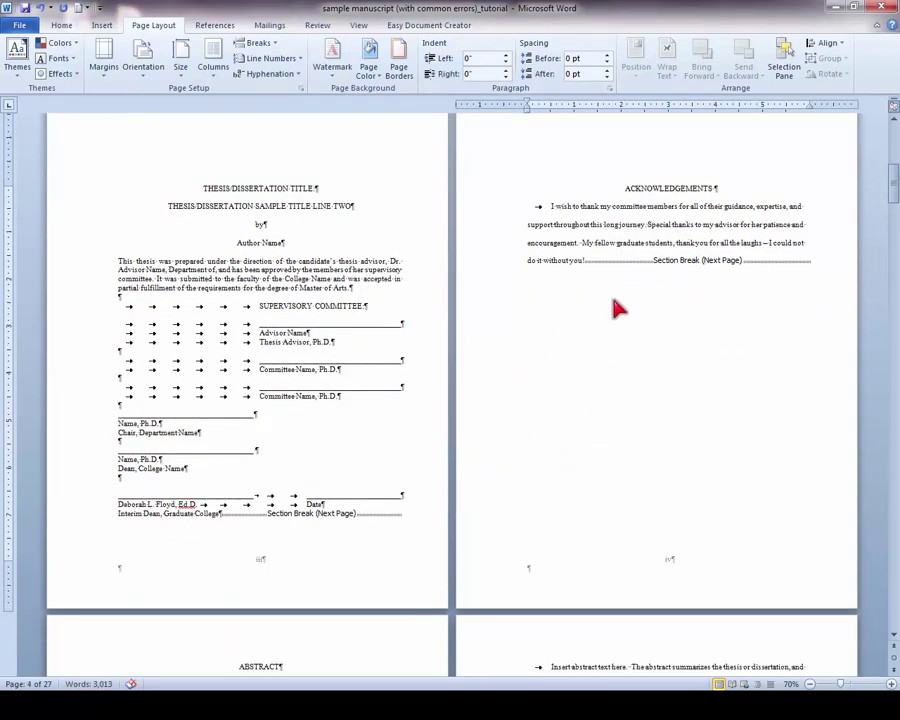
scroll(630, 268, "down", 10)
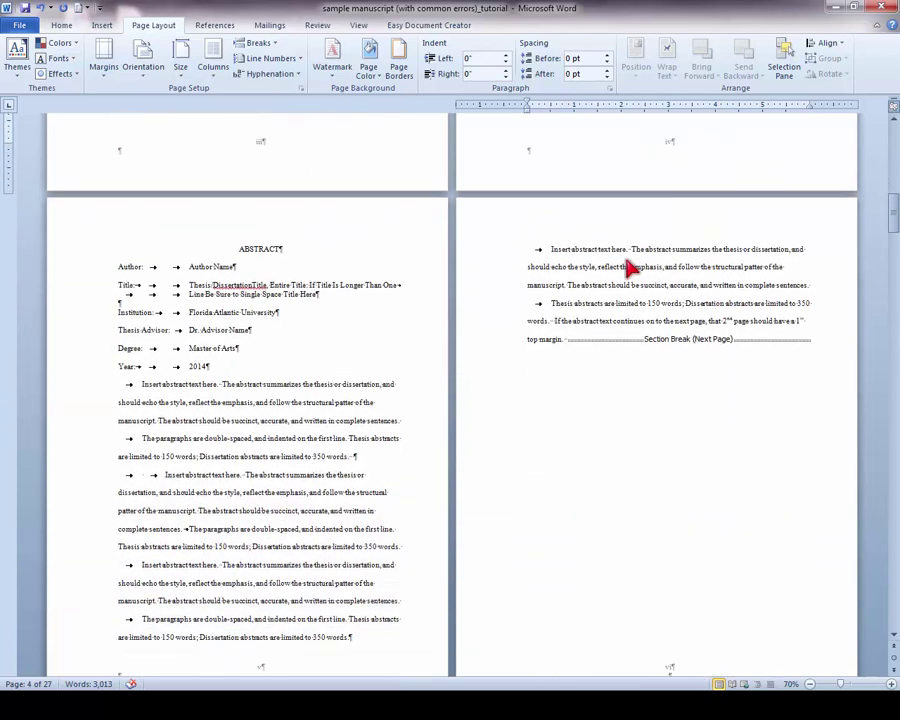
left_click(313, 273)
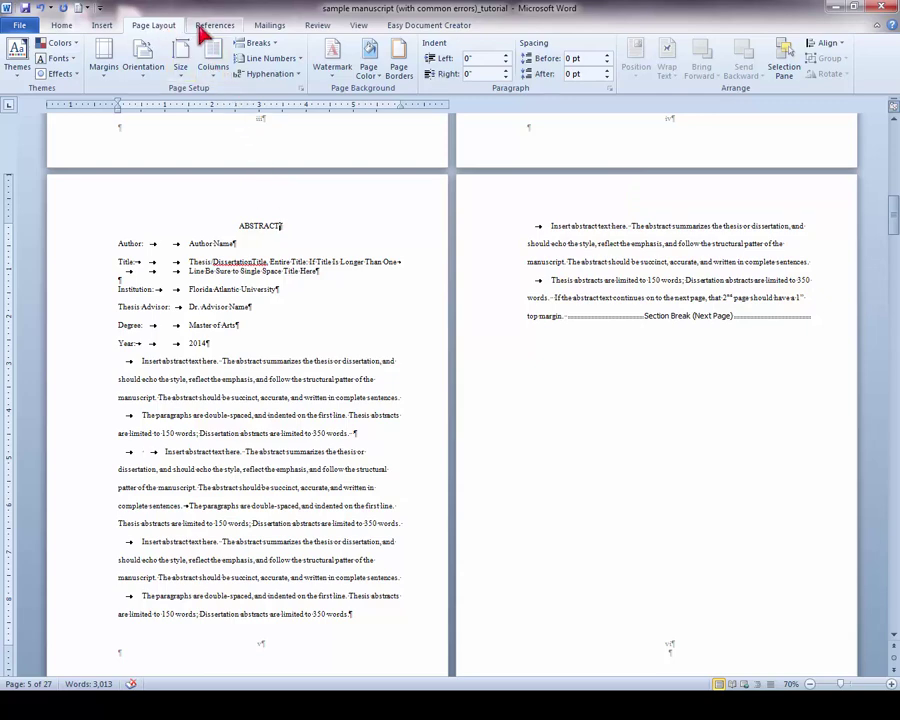
left_click(257, 43)
left_click(352, 273)
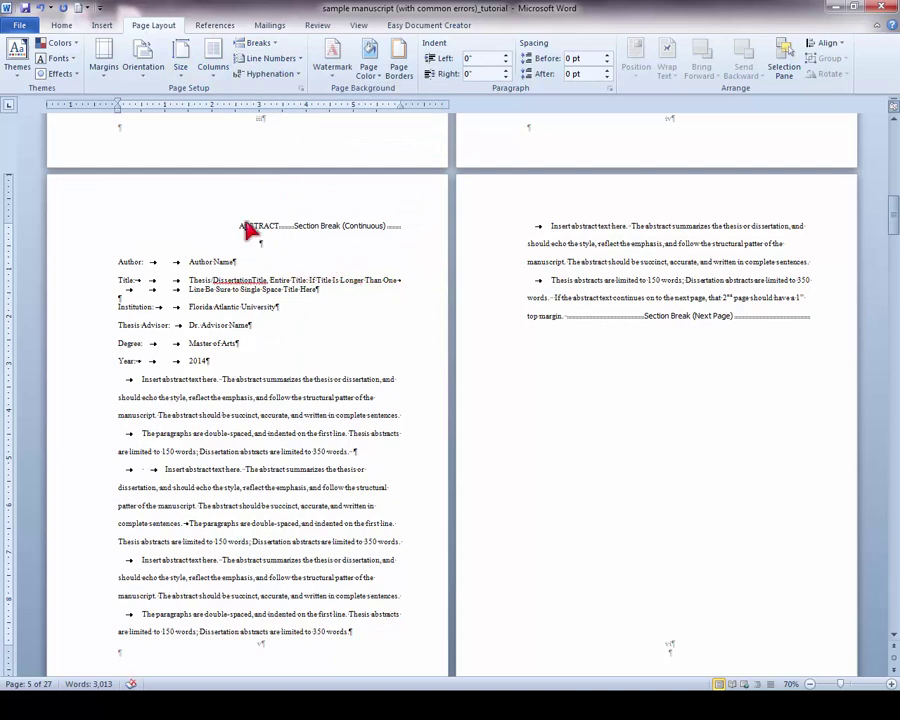
Set the top margin to 2 inches for the section containing the ABSTRACT heading.
left_click(104, 58)
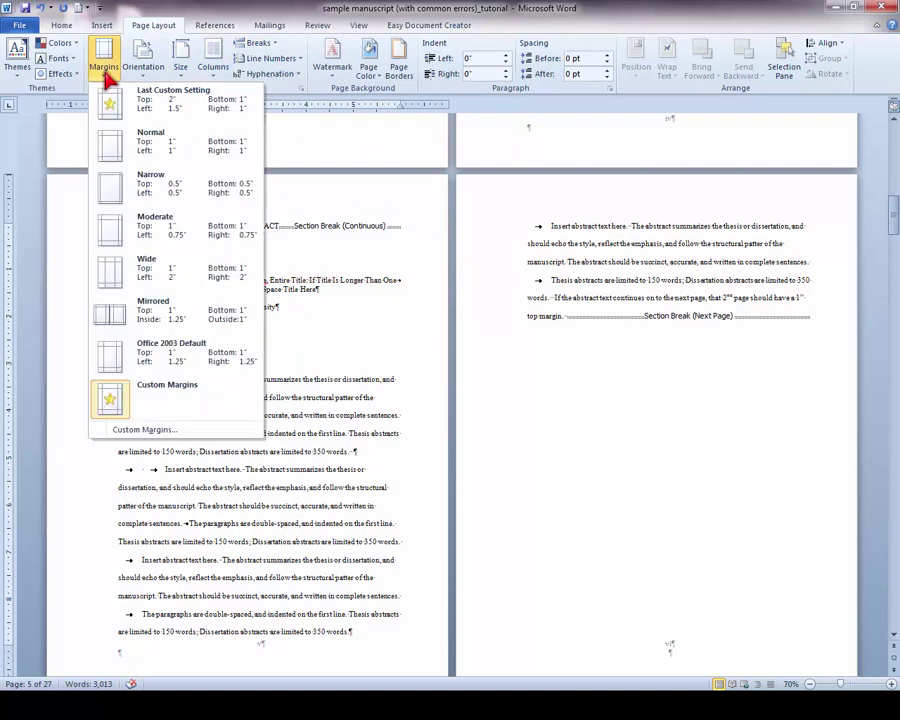
left_click(168, 429)
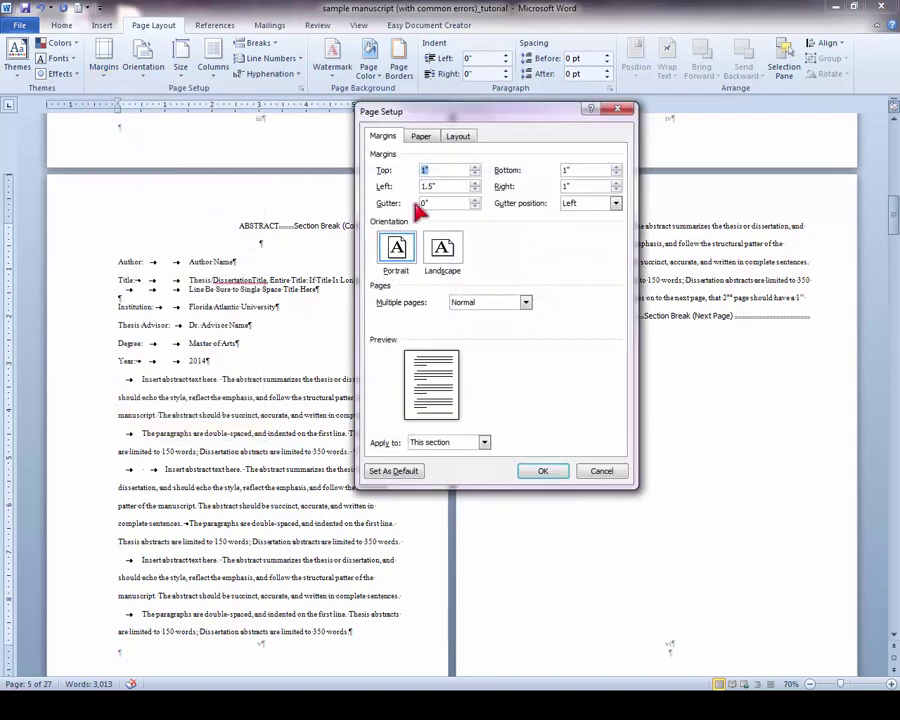
left_click(474, 169)
left_click(474, 169)
left_click(474, 169)
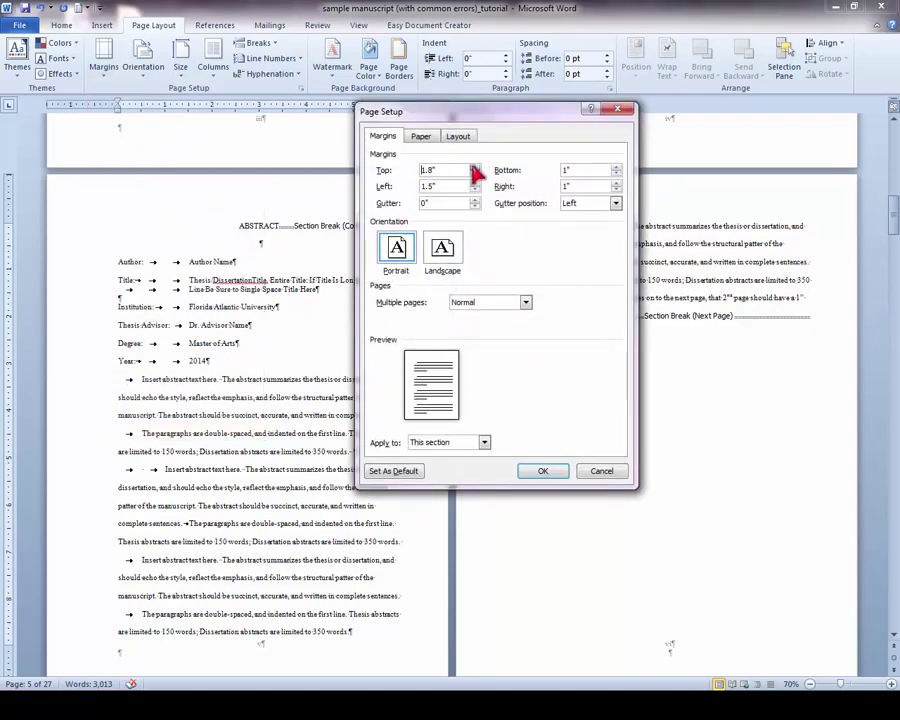
left_click(474, 169)
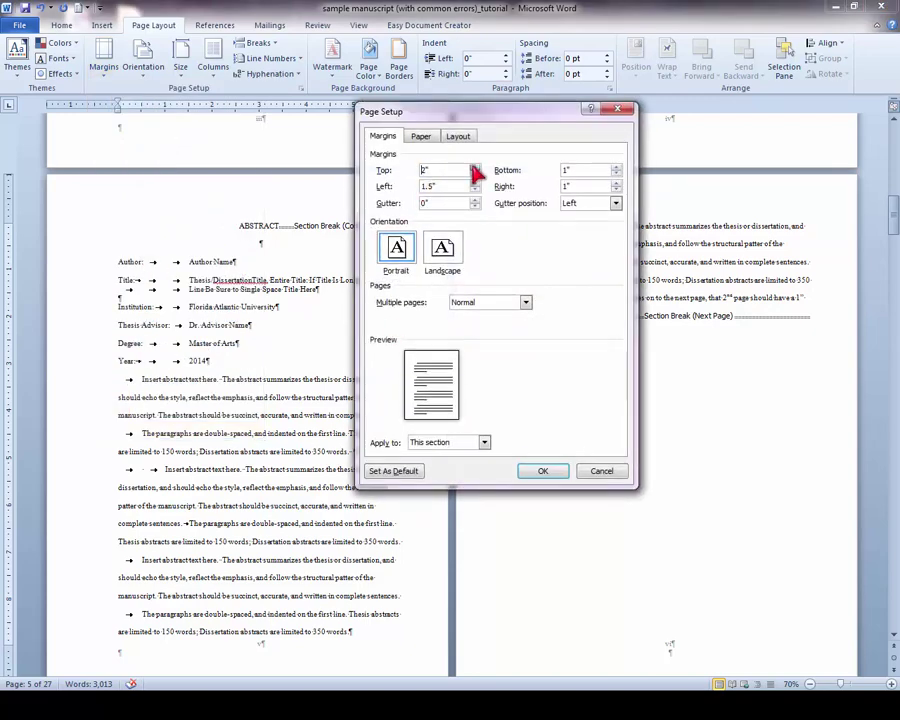
left_click(533, 476)
left_click(530, 481)
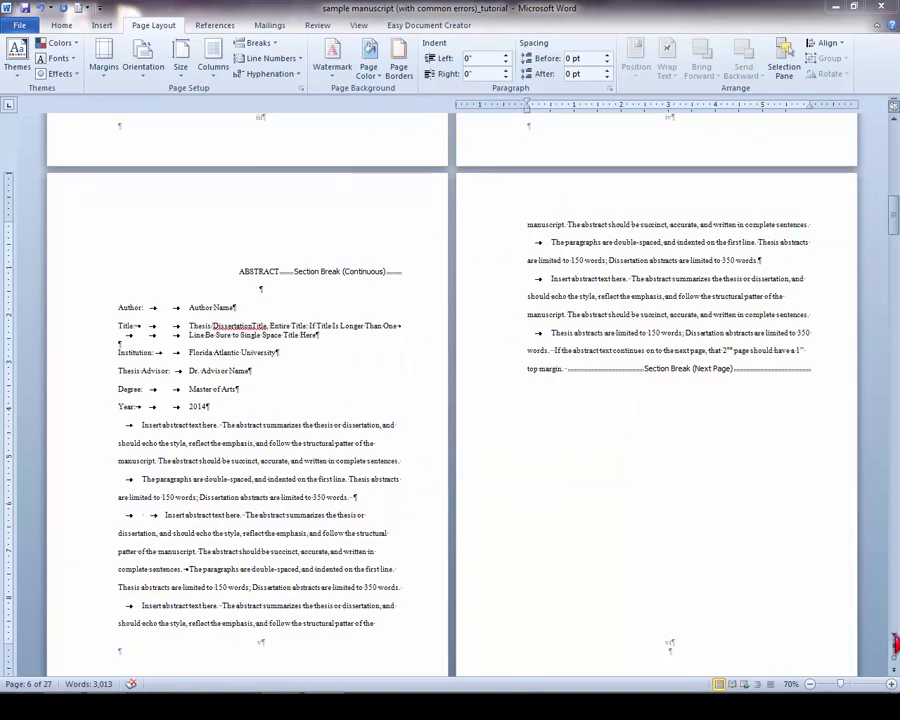
Review the top margins and section breaks from the dedication page through the table of contents, List of Tables, List of Figures and Introduction.
left_click(895, 645)
left_click(895, 645)
left_click(895, 645)
left_click(895, 645)
left_click_drag(895, 645, 895, 641)
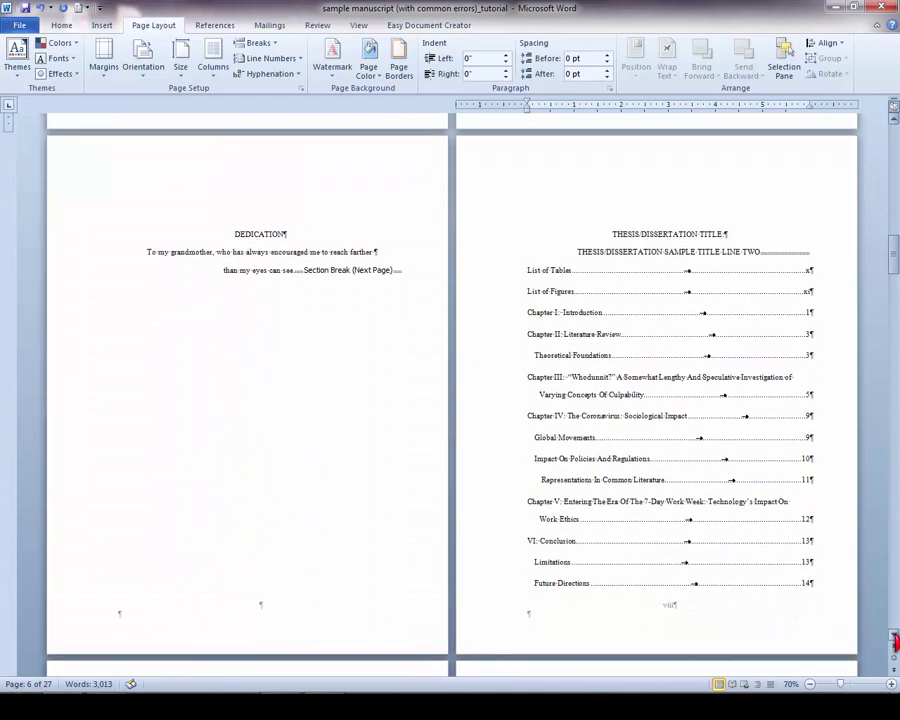
left_click(718, 257)
scroll(705, 296, "down", 10)
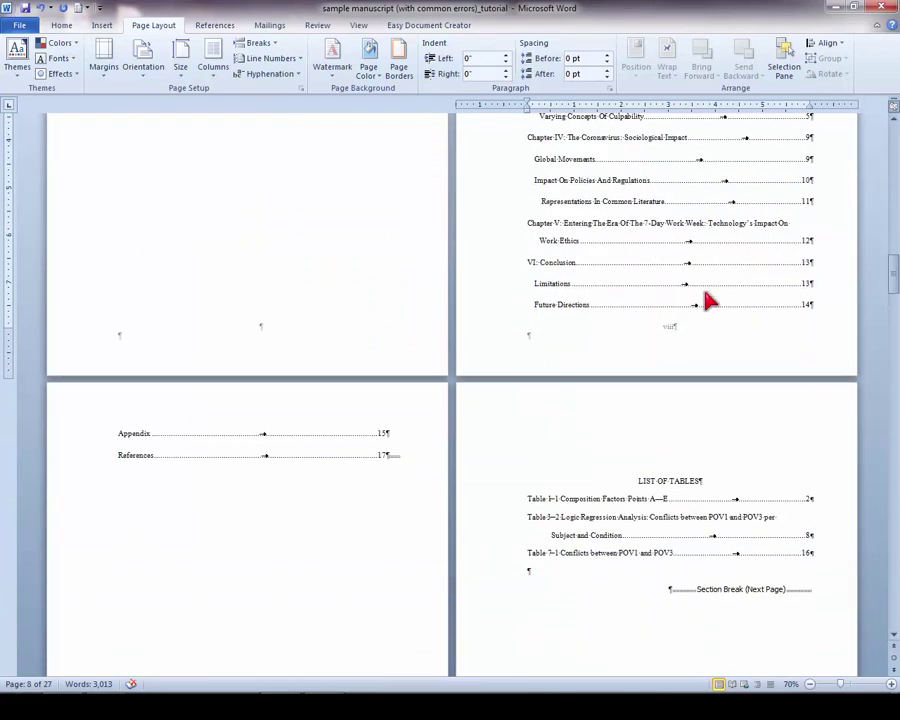
scroll(705, 296, "down", 10)
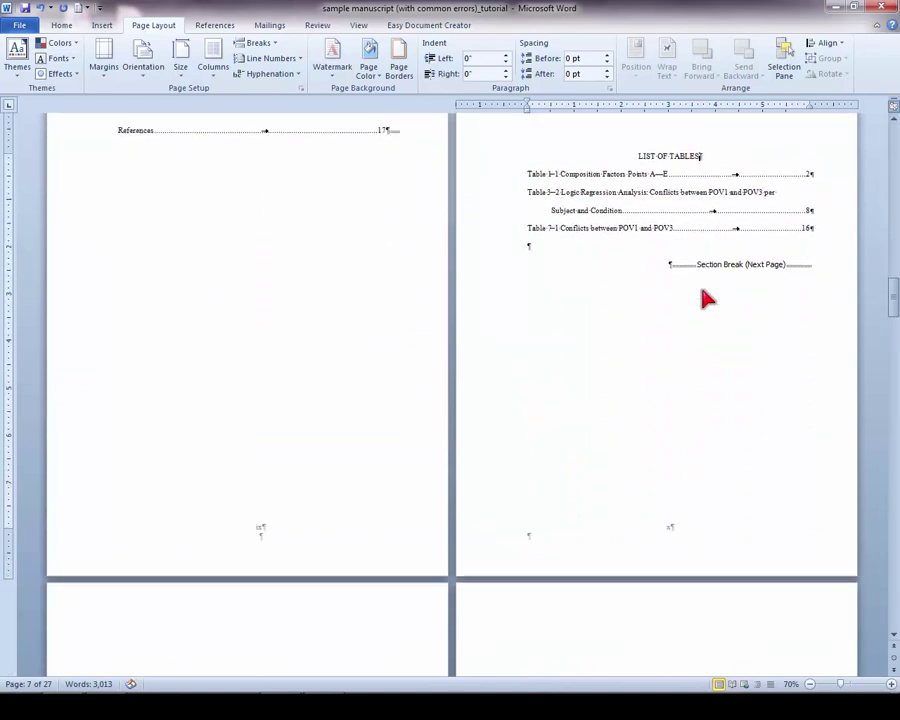
left_click(281, 396)
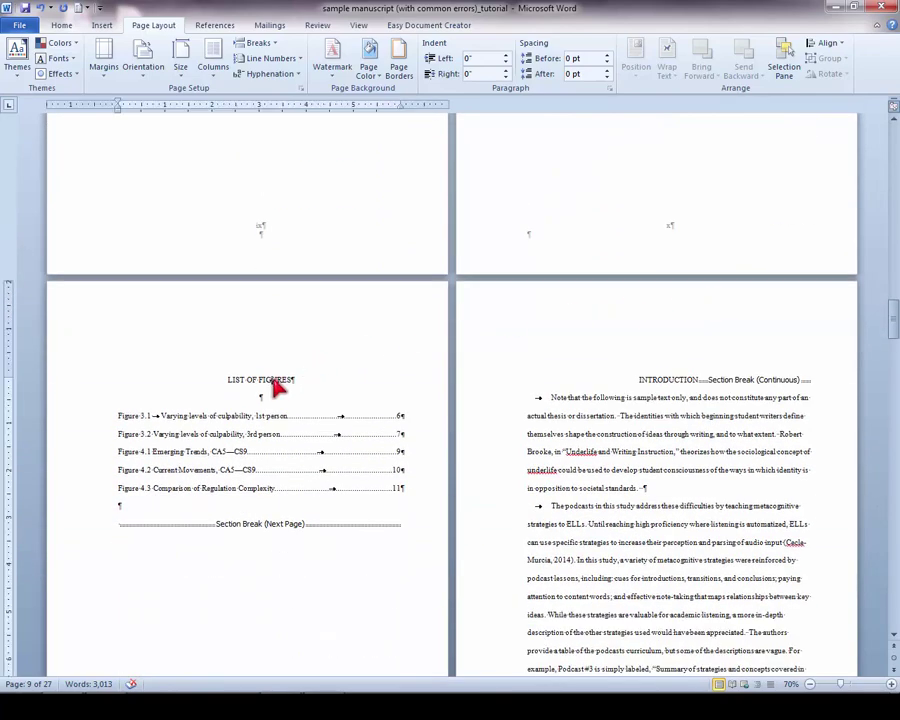
scroll(280, 390, "down", 3)
scroll(281, 388, "down", 1)
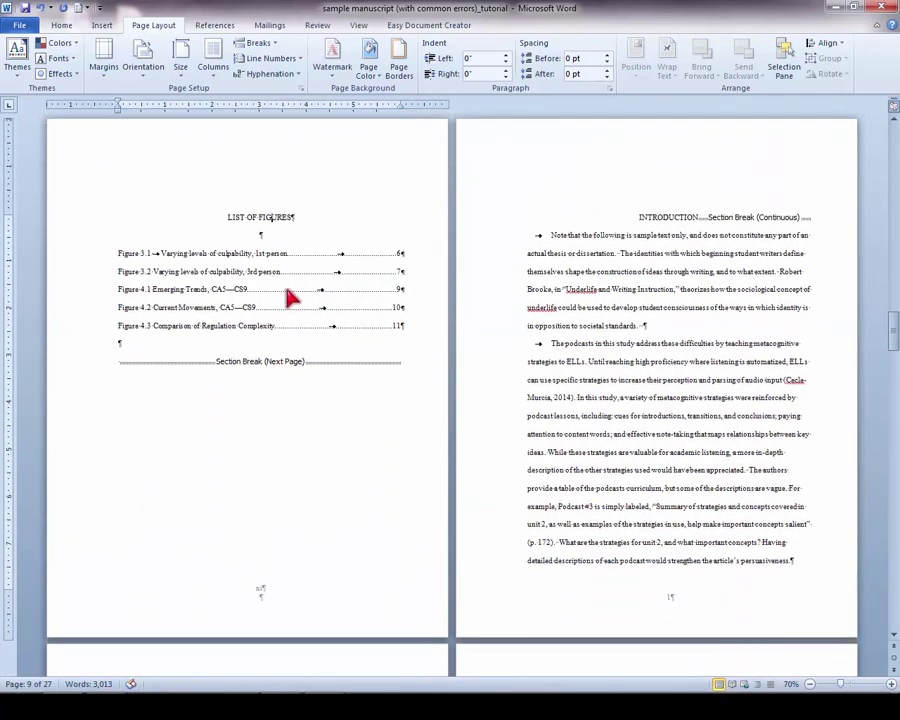